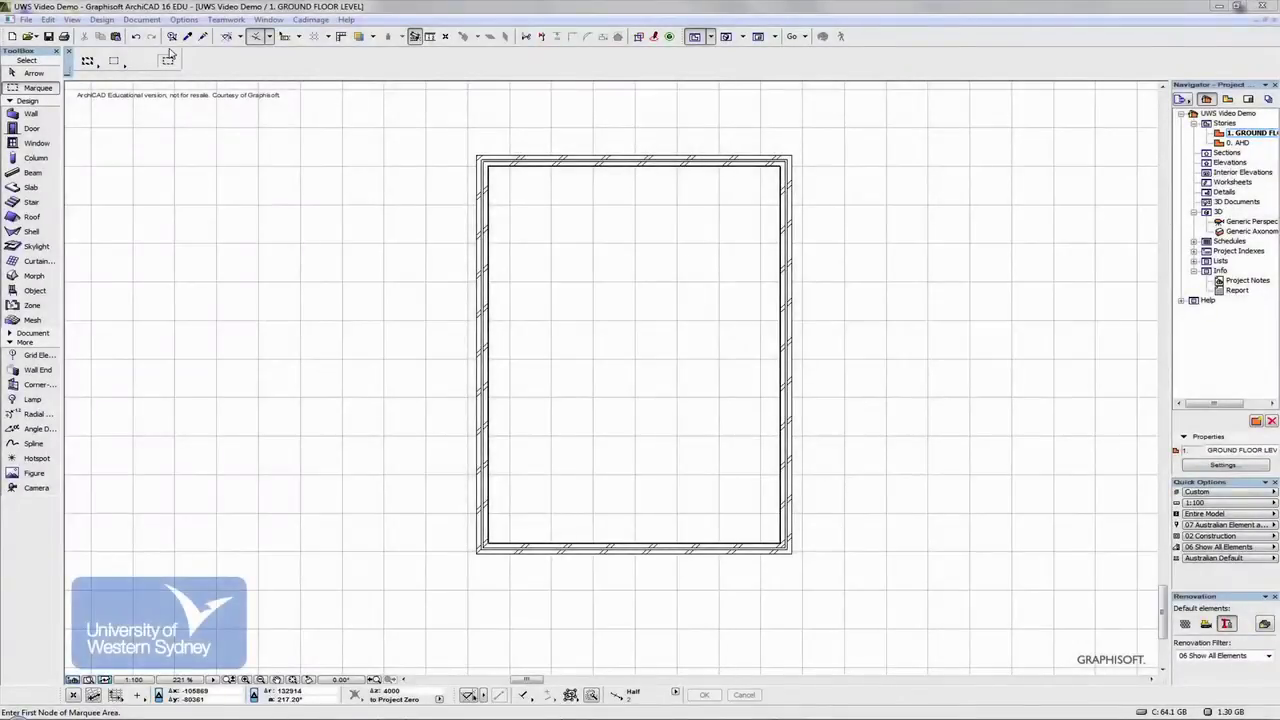
Activate the Roof tool, which defaults to a 29° multi-plane roof.
click(26, 218)
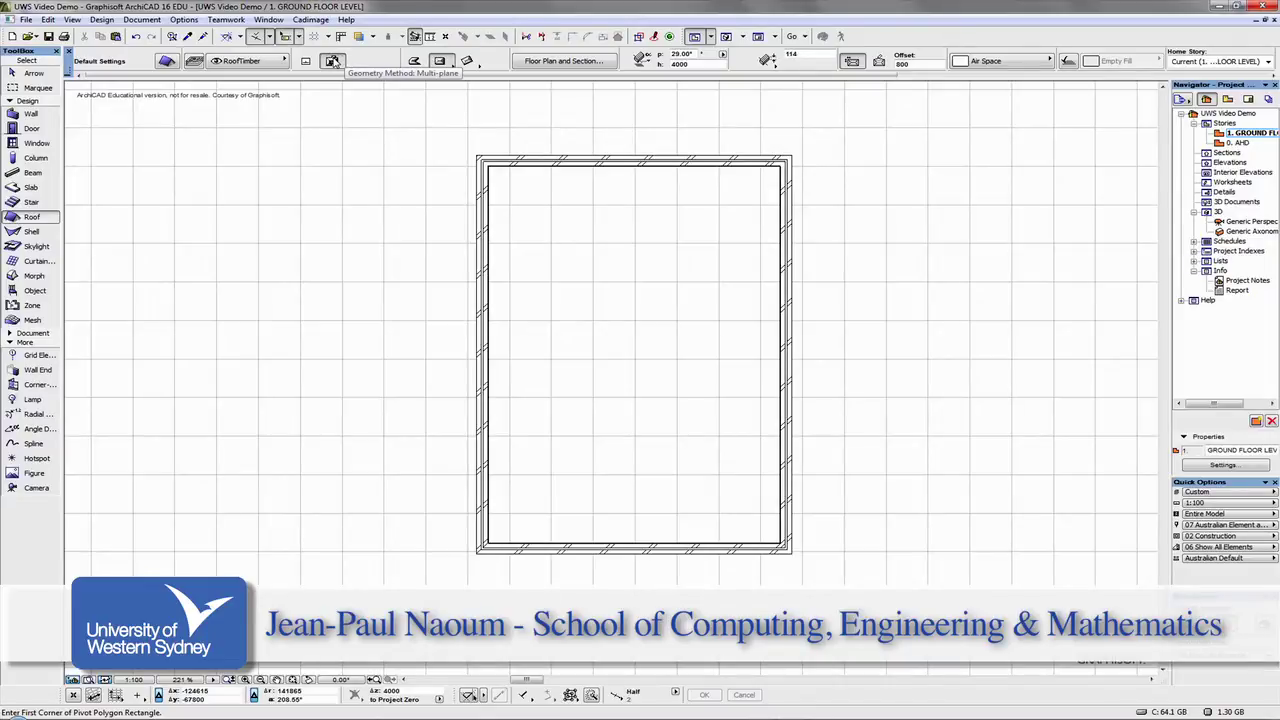
Set the roof construction method to Rectangular Hip/Gable and zoom into the top-left wall corner.
click(437, 62)
click(437, 66)
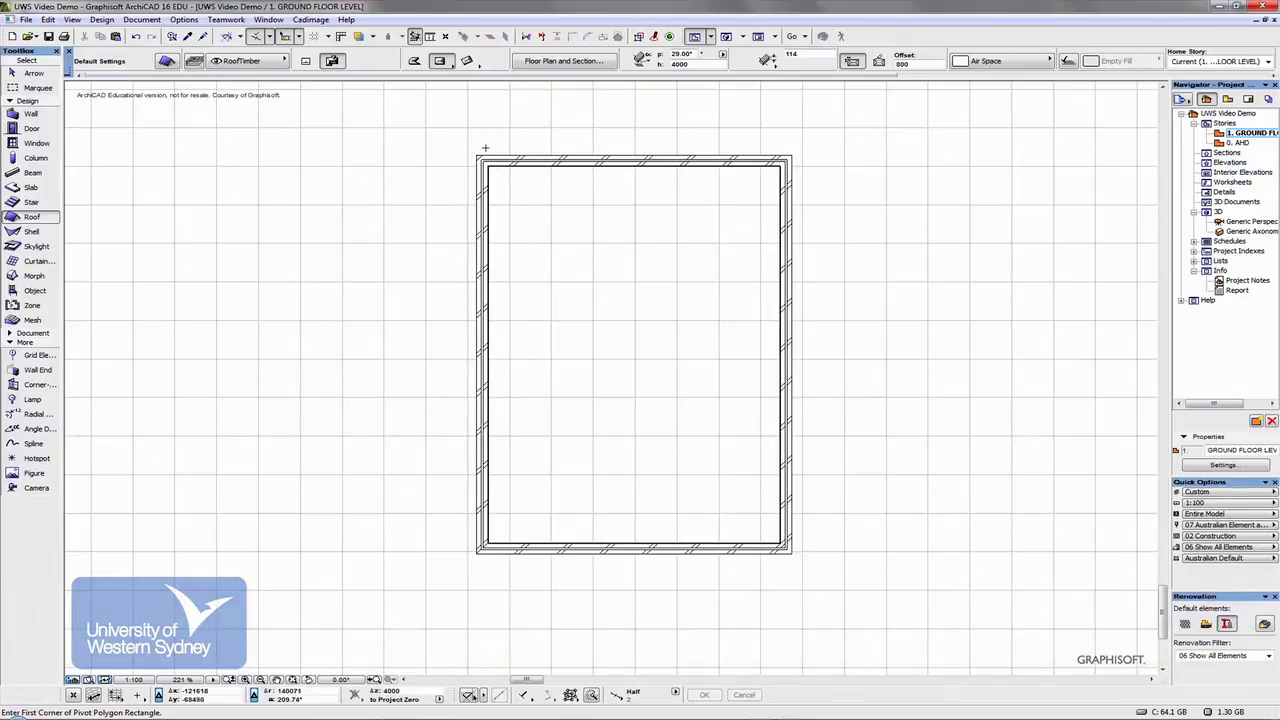
scroll(496, 174, up, 5)
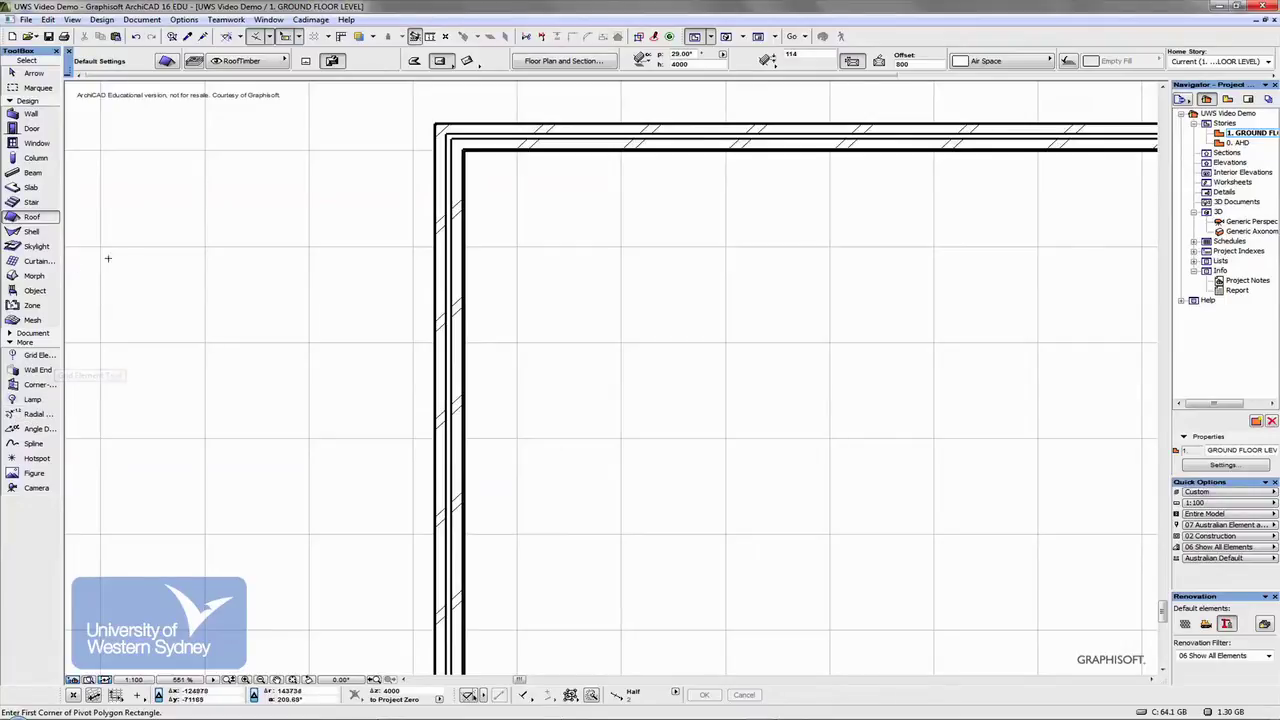
Set the default roof pivot height to 6700 above Project Zero and the pitch to 32°.
double_click(33, 219)
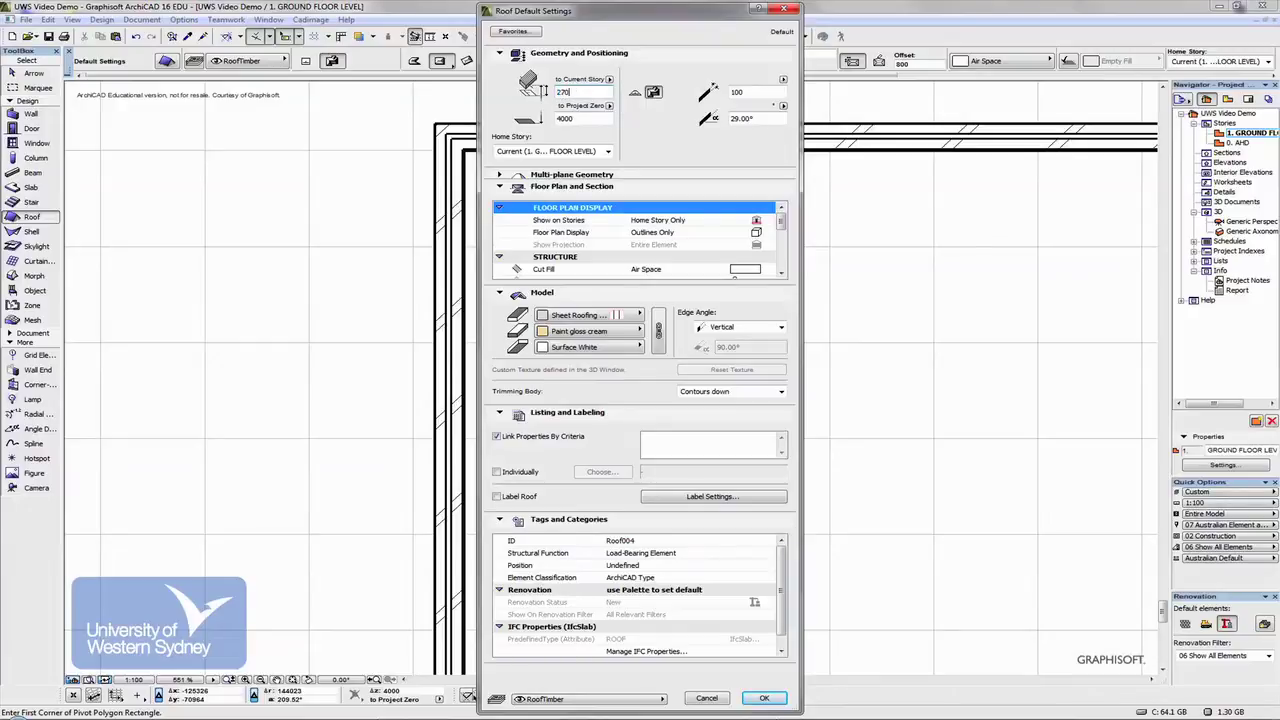
click(590, 112)
text(6700)
click(758, 118)
text(32)
click(772, 698)
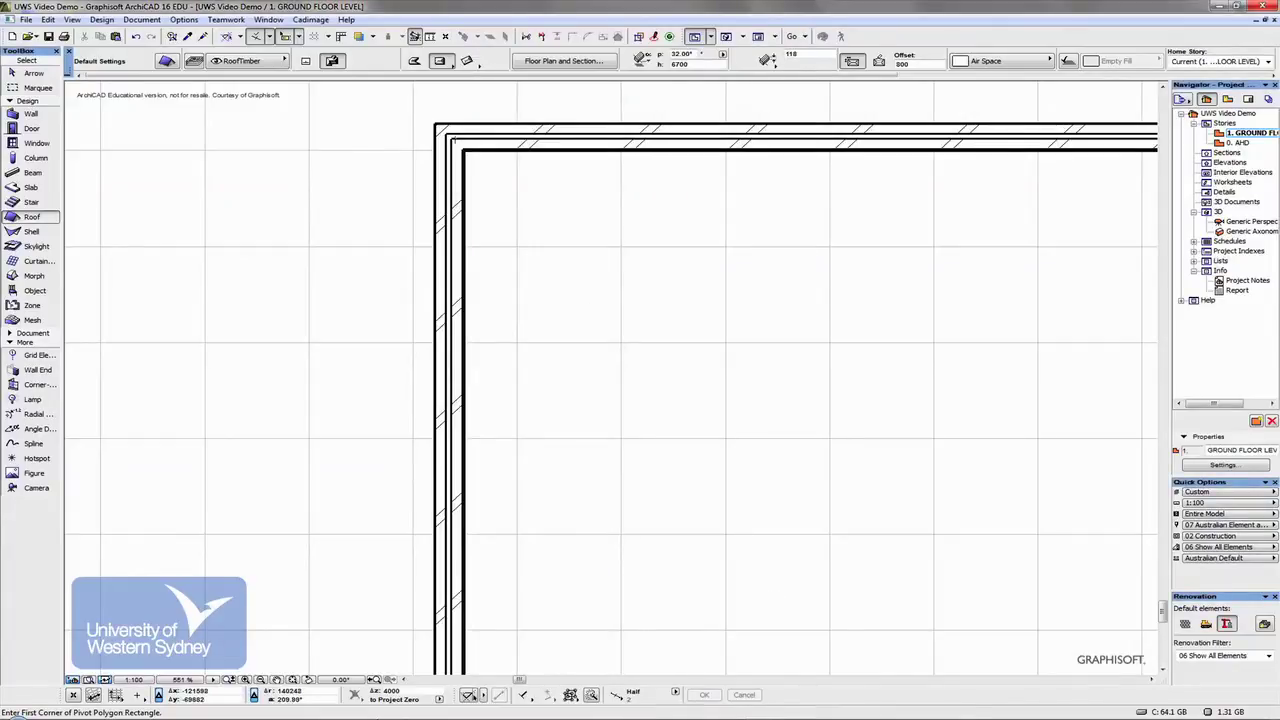
Draw the rectangular hip roof from the top-left wall corner to the opposite bottom-right corner.
click(463, 151)
scroll(670, 335, down, 5)
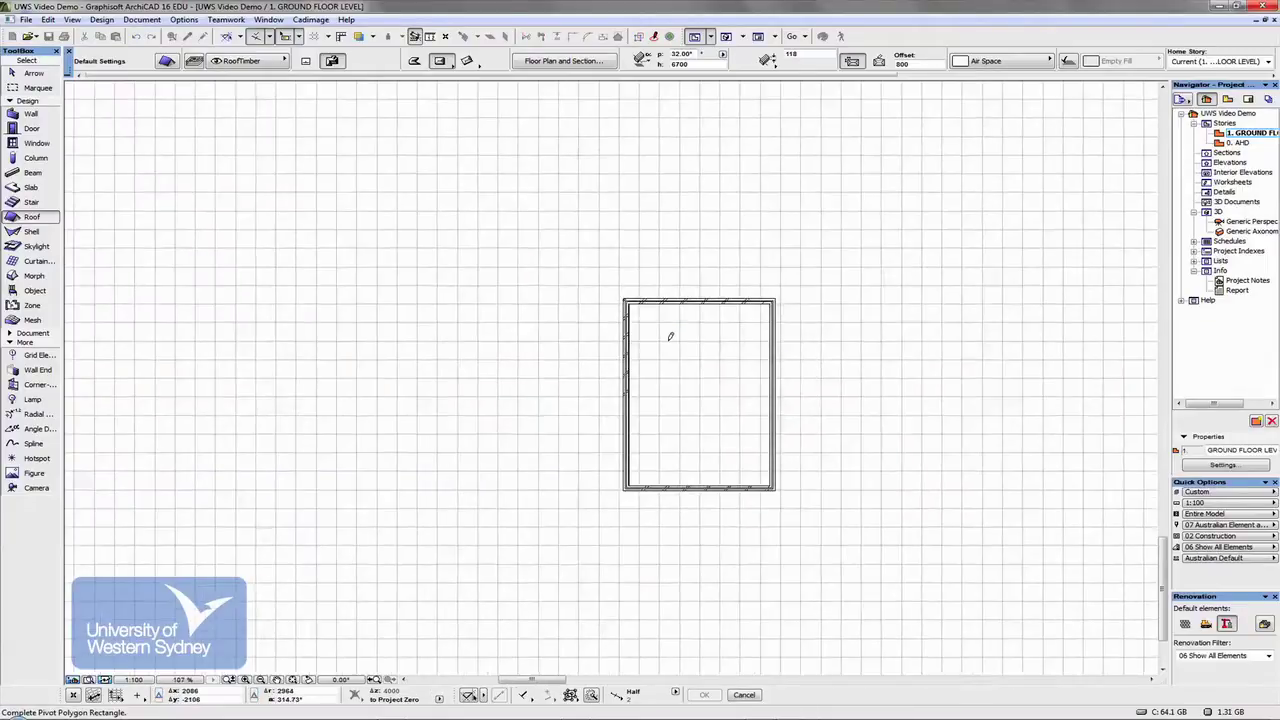
middle_drag(670, 335, 498, 221)
scroll(577, 357, up, 6)
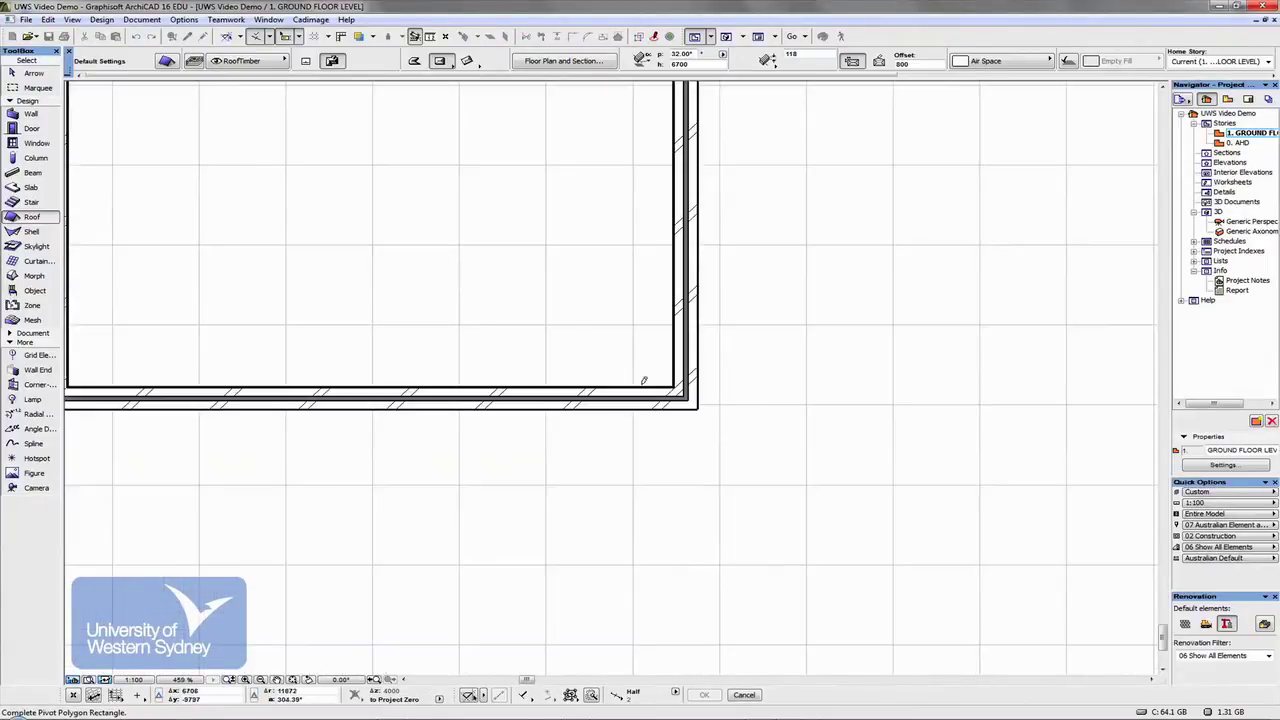
click(688, 408)
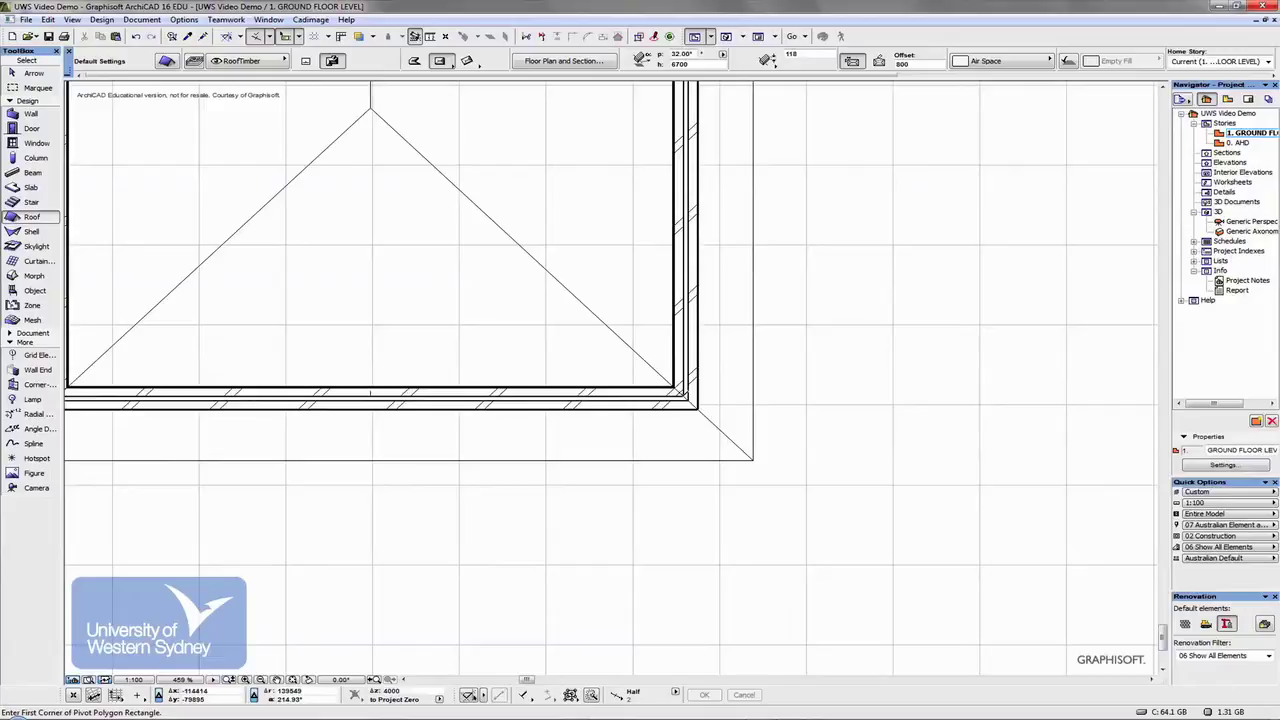
scroll(421, 309, down, 1)
scroll(421, 309, down, 3)
middle_drag(509, 391, 577, 517)
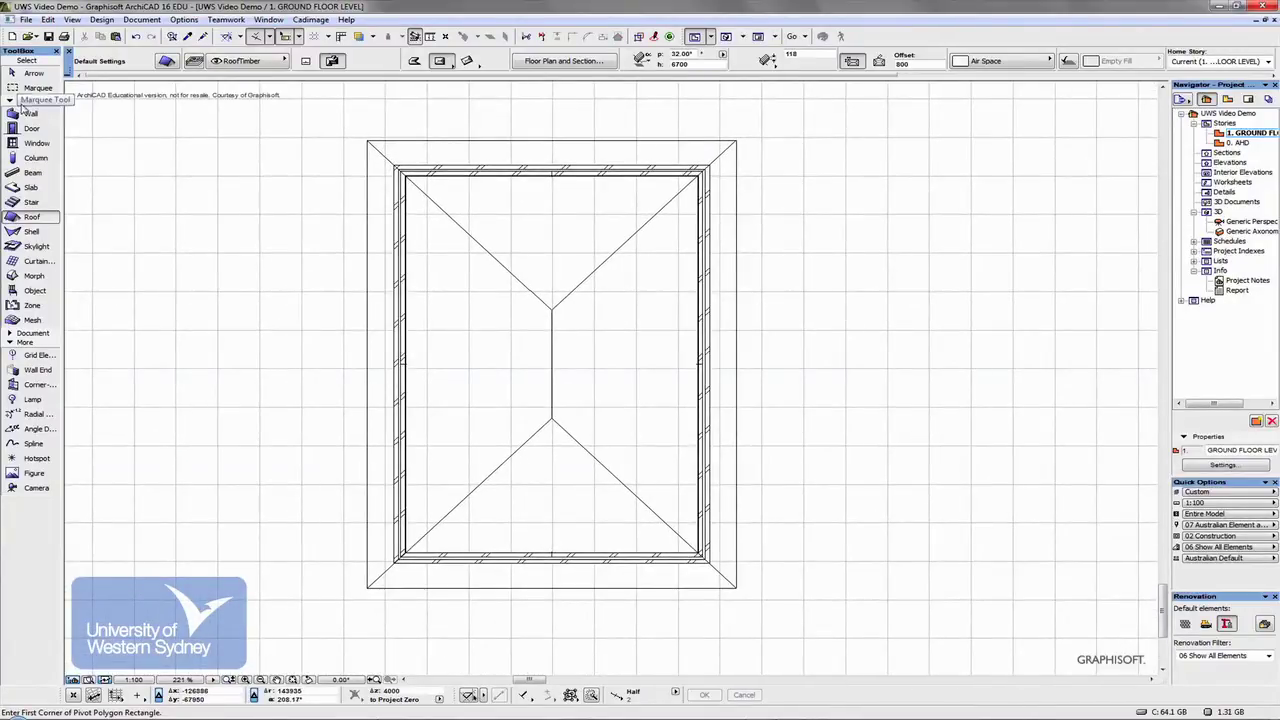
Draw a marquee around the whole house and display it in the 3D window.
click(30, 88)
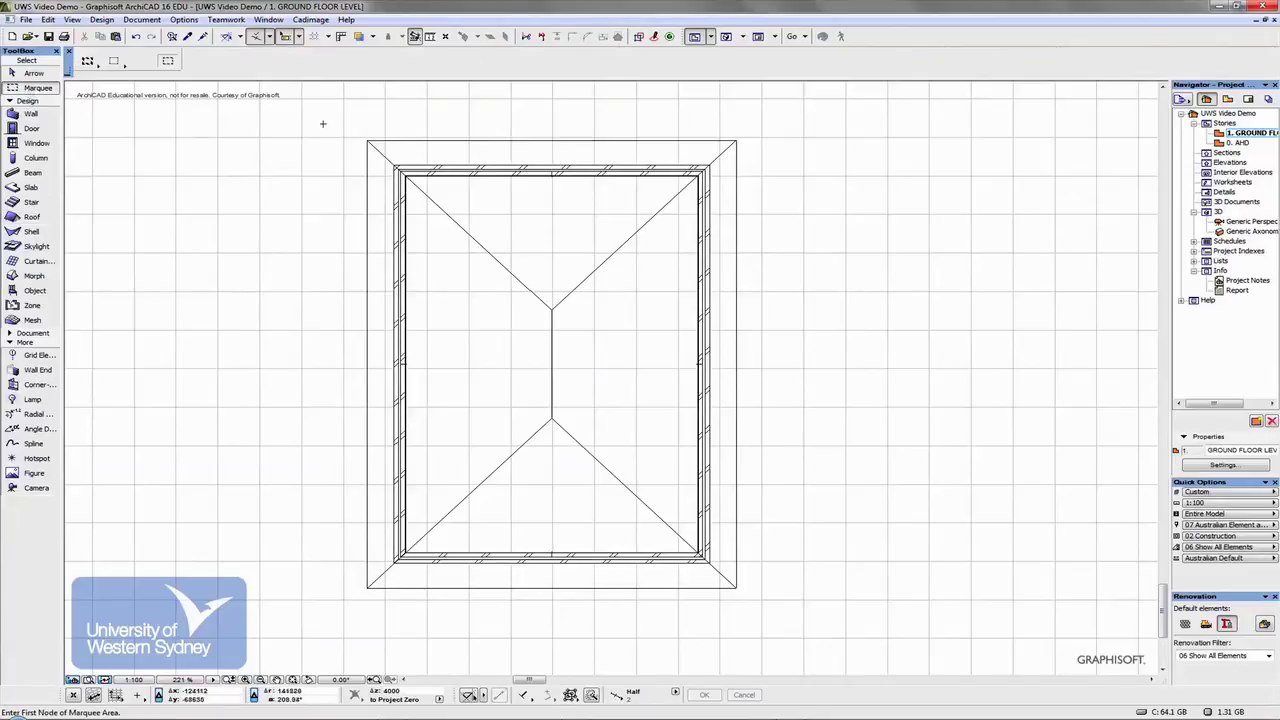
mouse_move(318, 116)
mouse_down()
mouse_move(766, 651)
mouse_move(816, 628)
mouse_up()
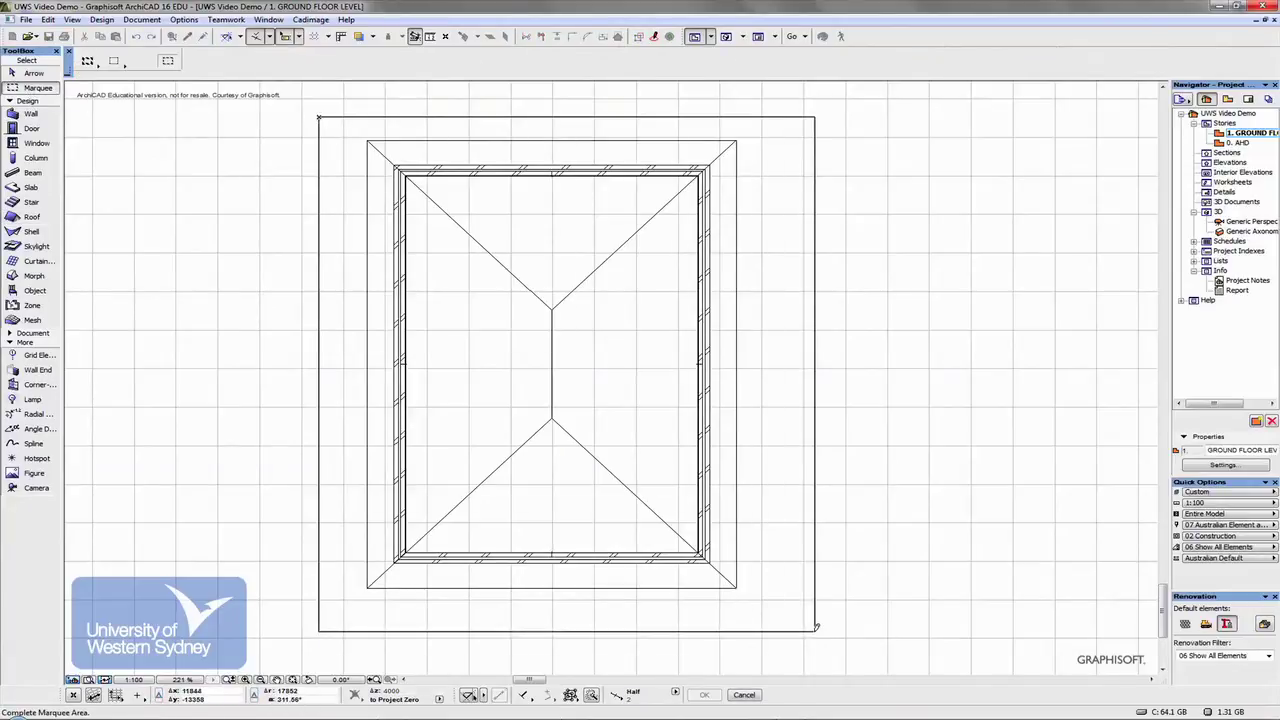
click(816, 627)
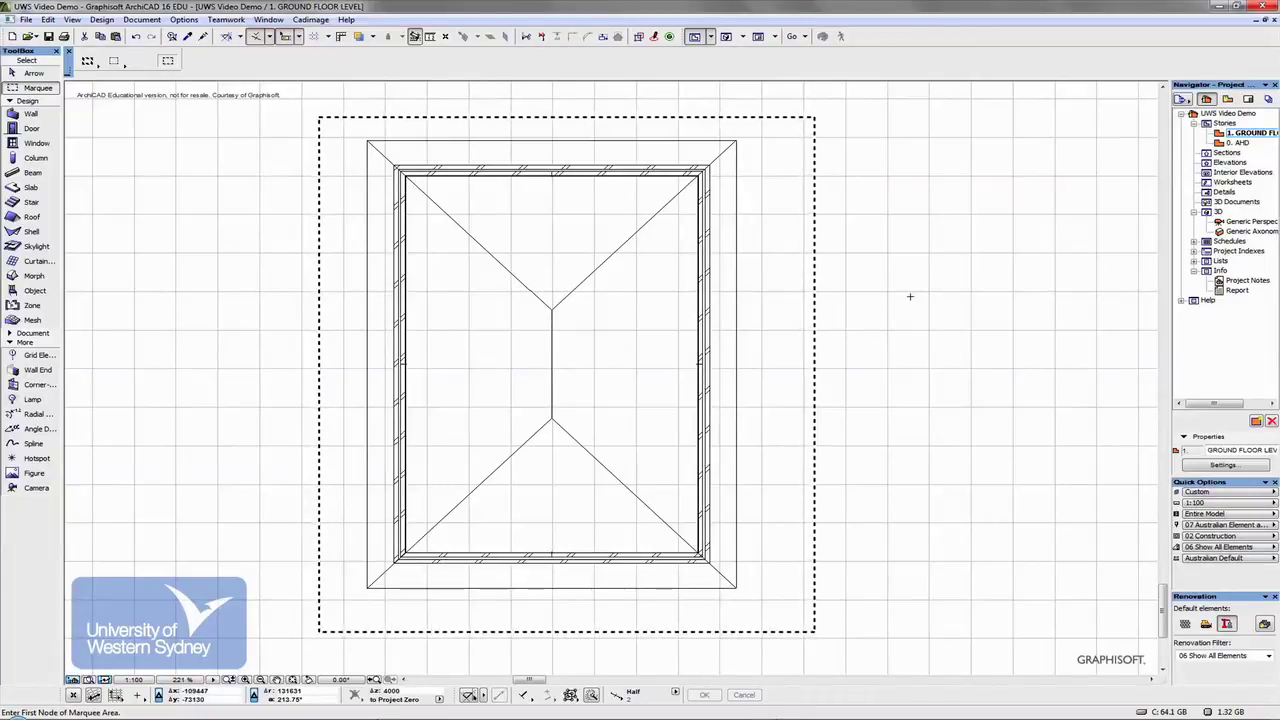
key(F3)
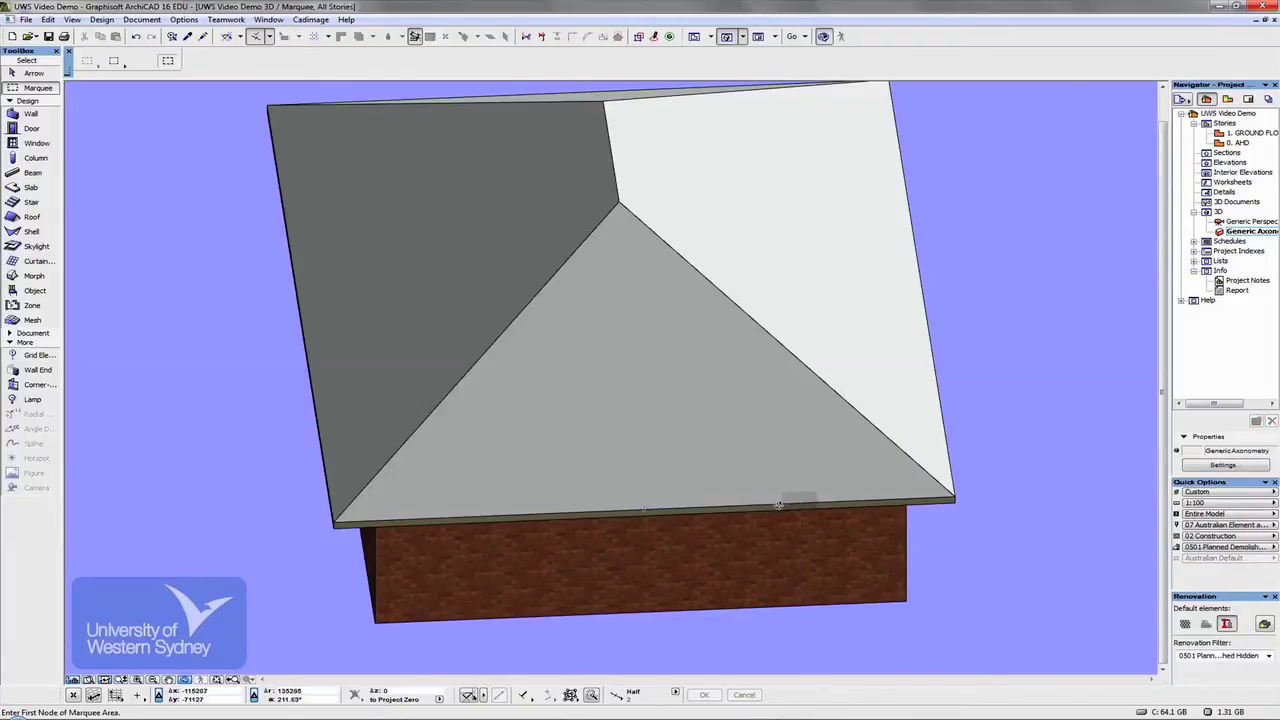
Orbit the 3D view from a side view to a low oblique angle on the house.
shift+middle_drag(689, 549, 809, 514)
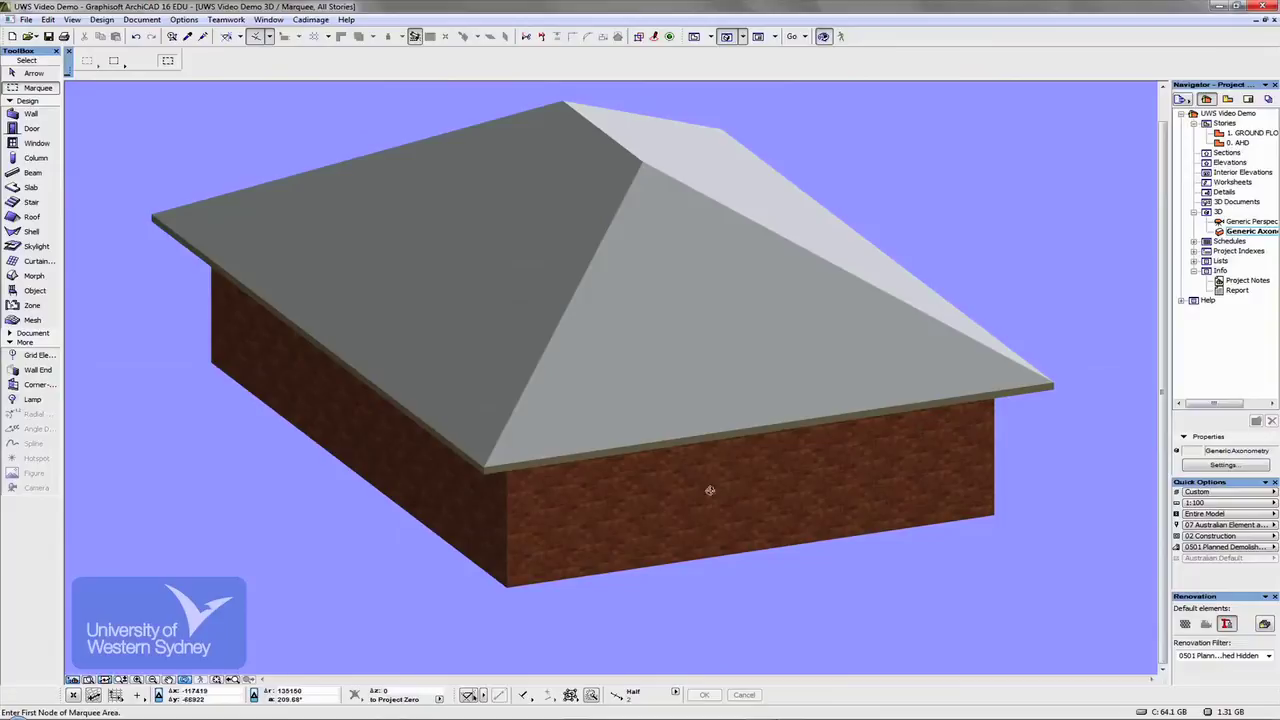
shift+middle_drag(708, 491, 551, 551)
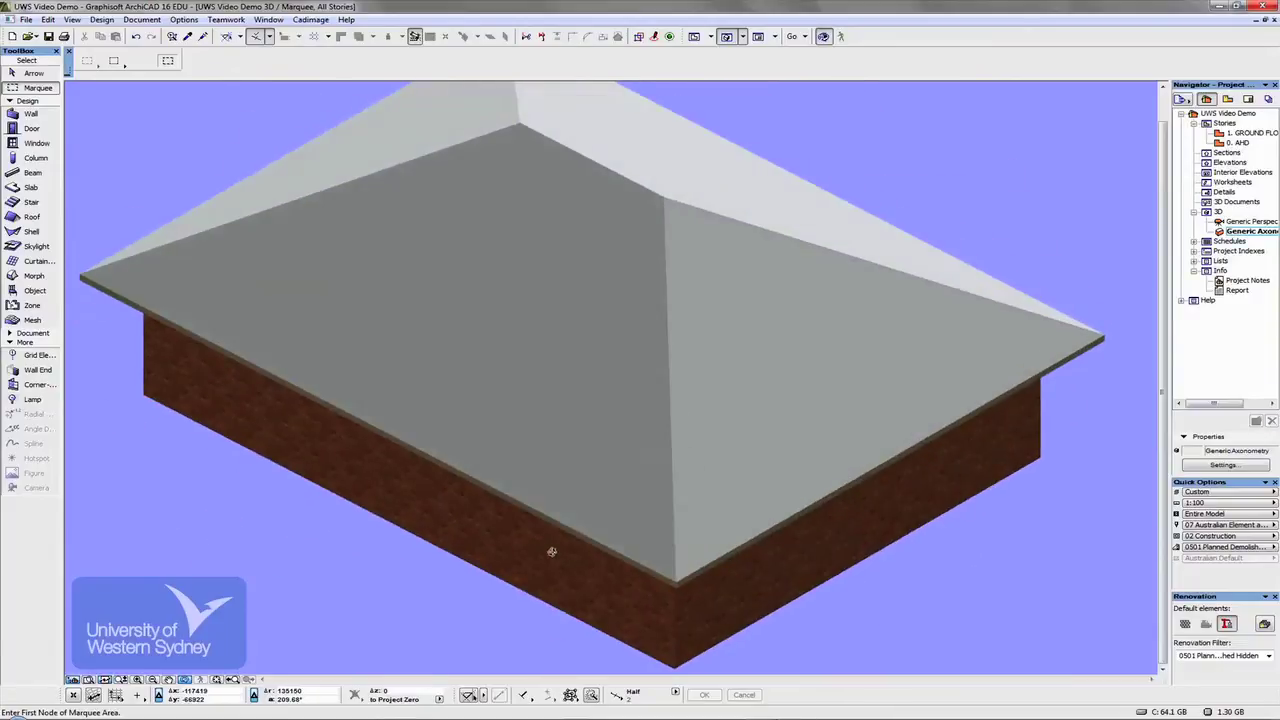
Select the roof in the 3D window and open its Roof Selection Settings.
click(690, 398)
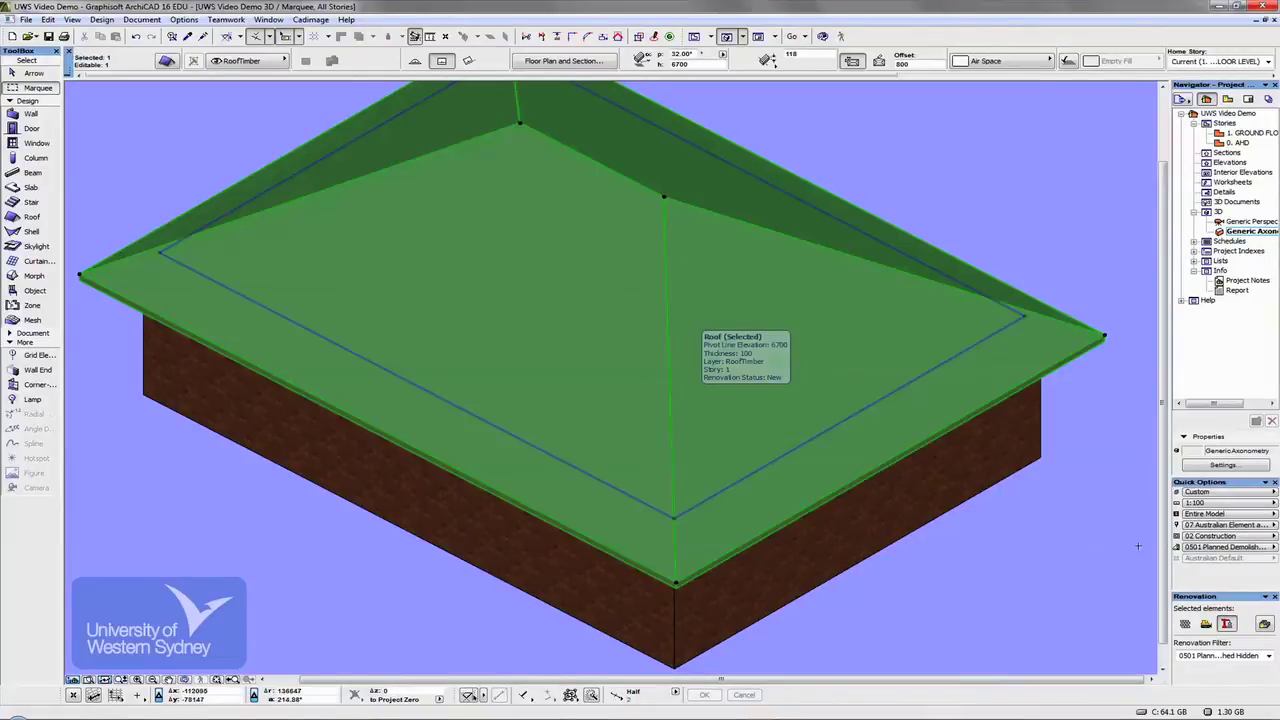
key(Escape)
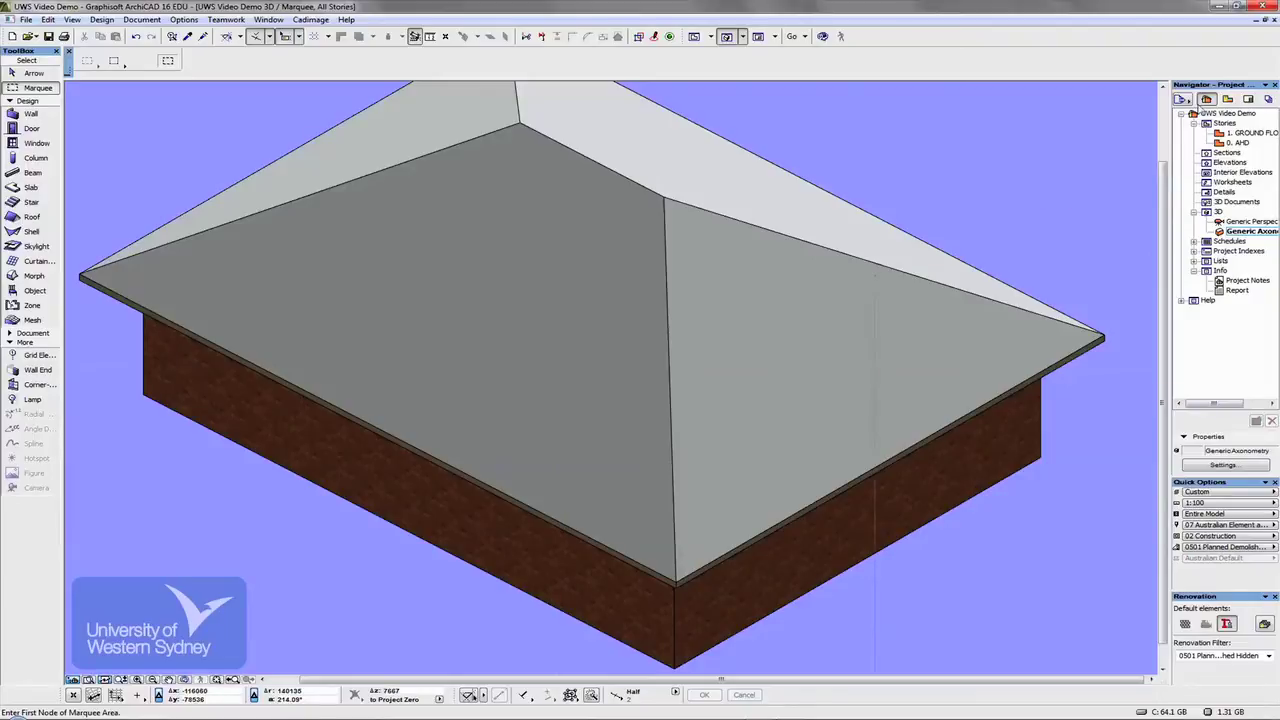
click(809, 325)
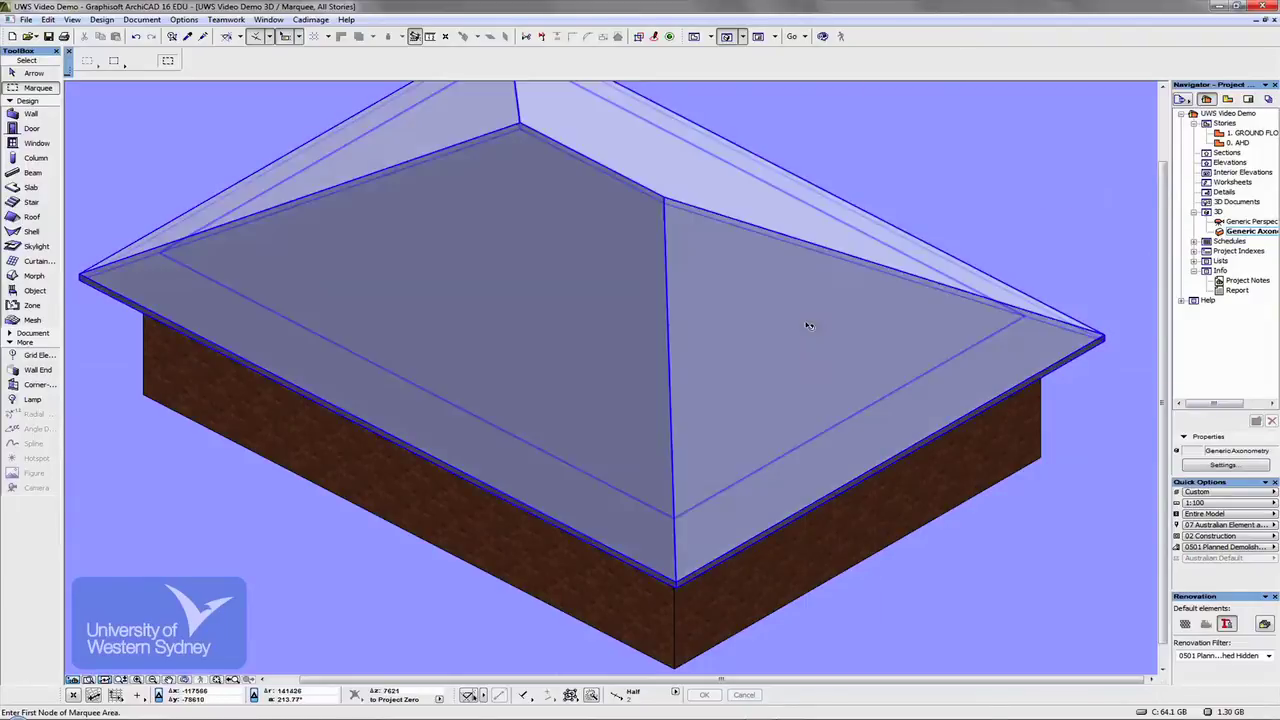
click(809, 325)
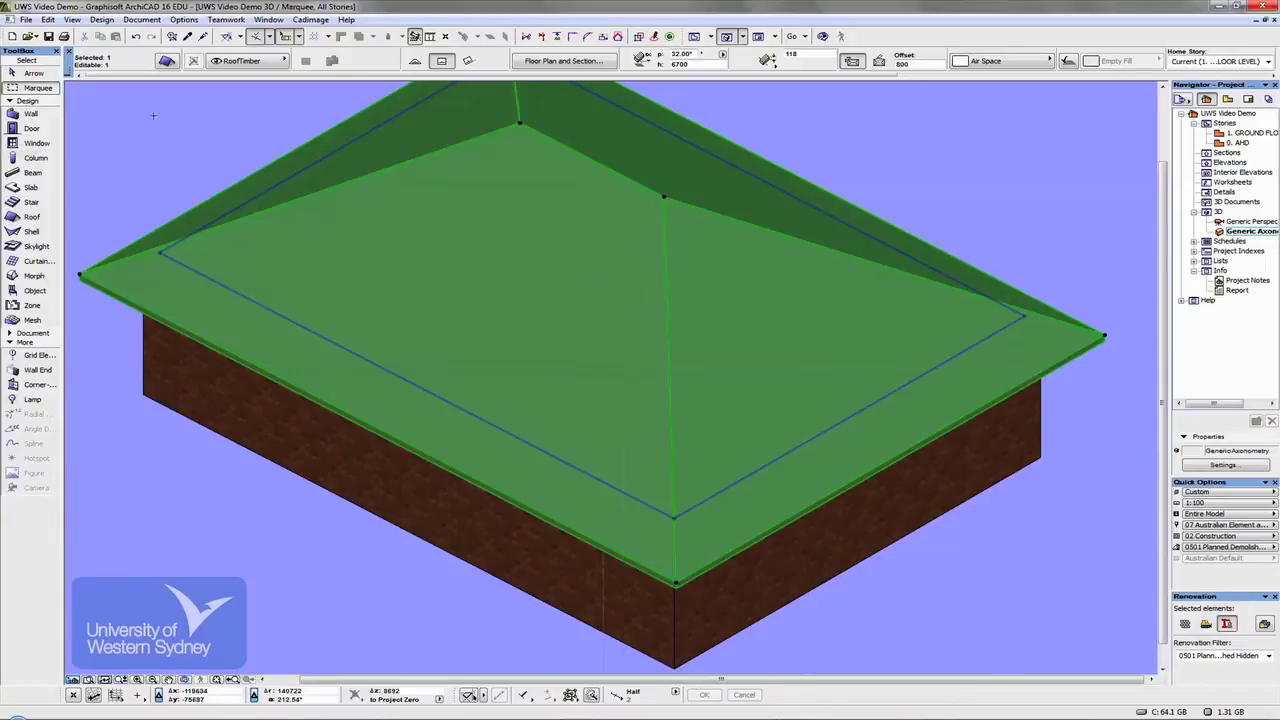
click(167, 61)
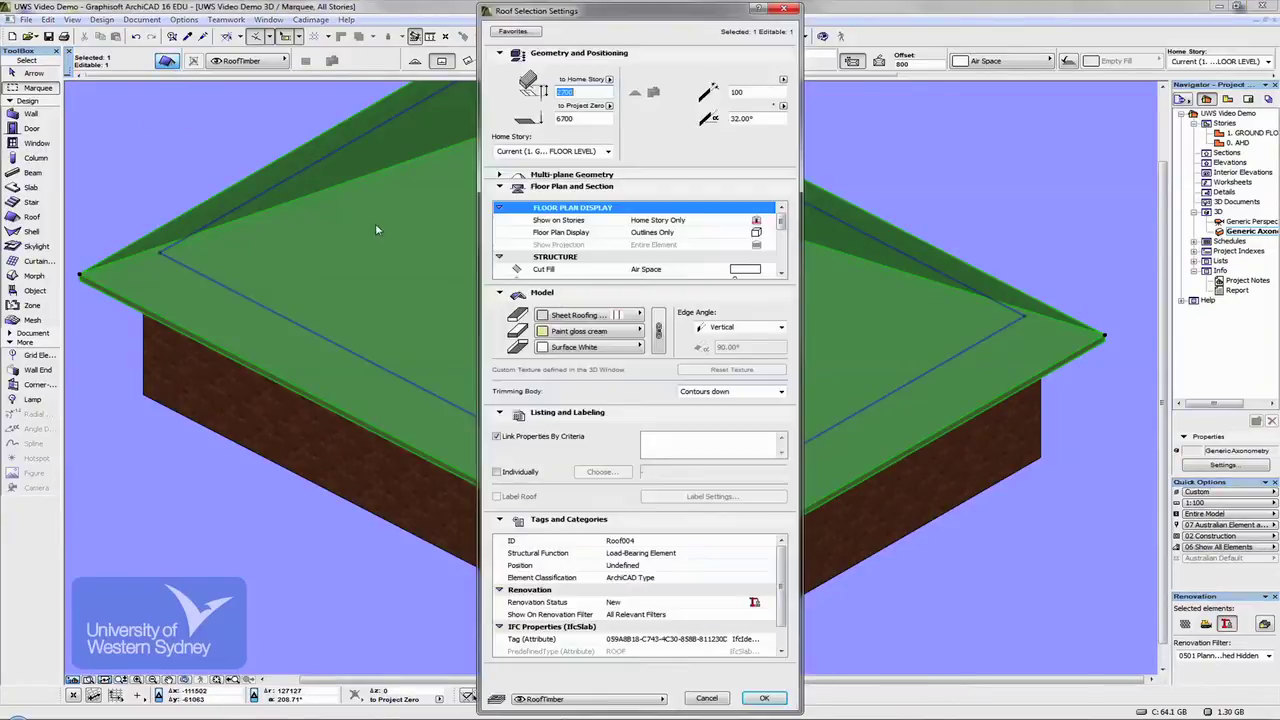
Change the roof's top material from Sheet Roofing to Roof Tile 1.
click(577, 316)
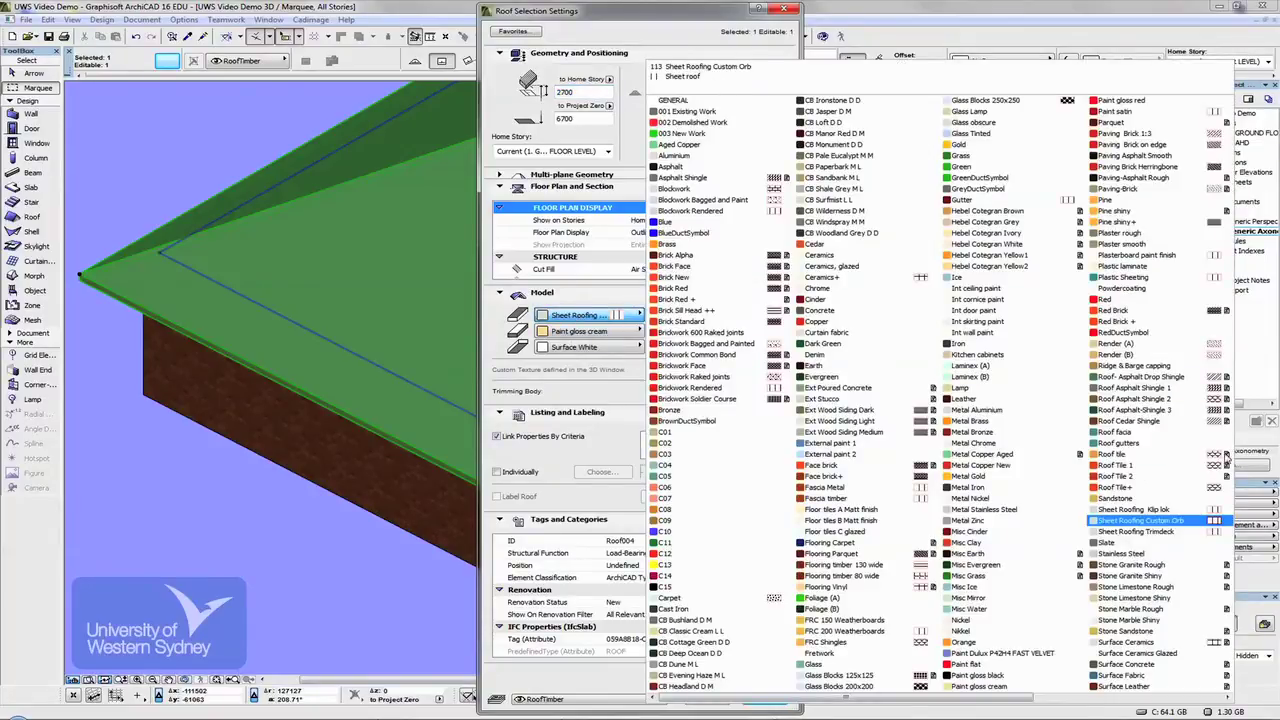
click(1139, 467)
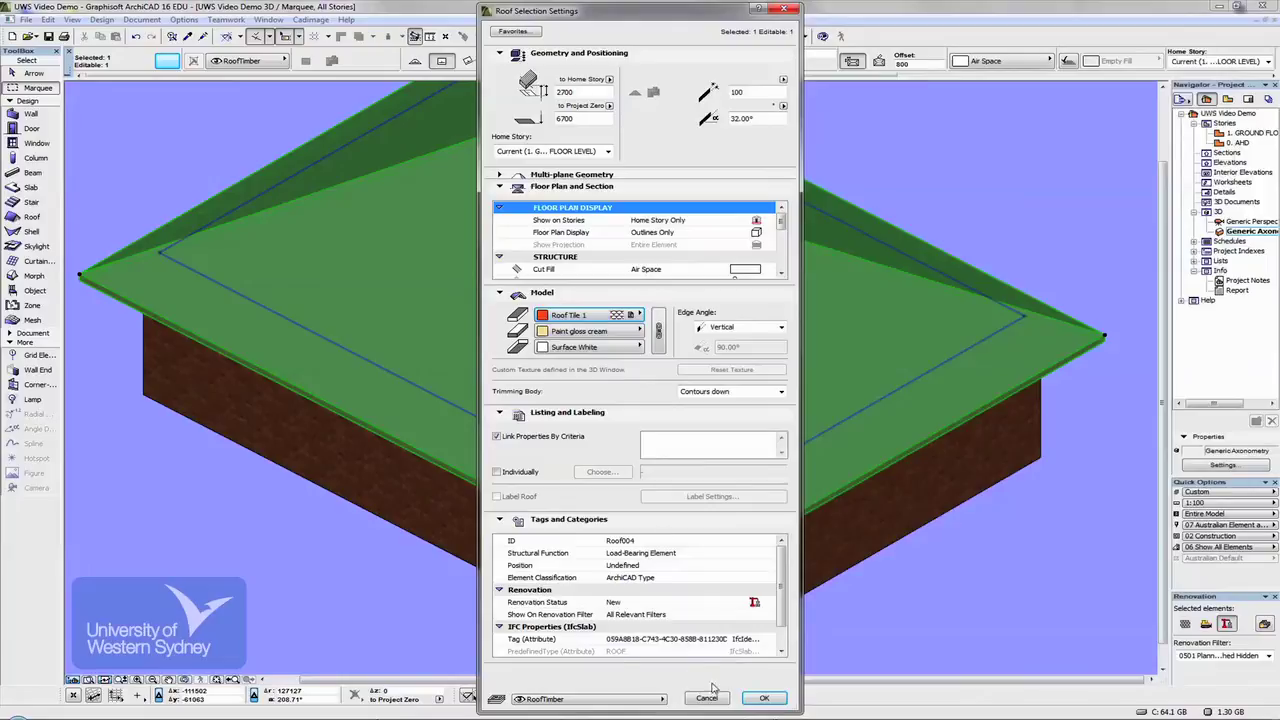
click(768, 703)
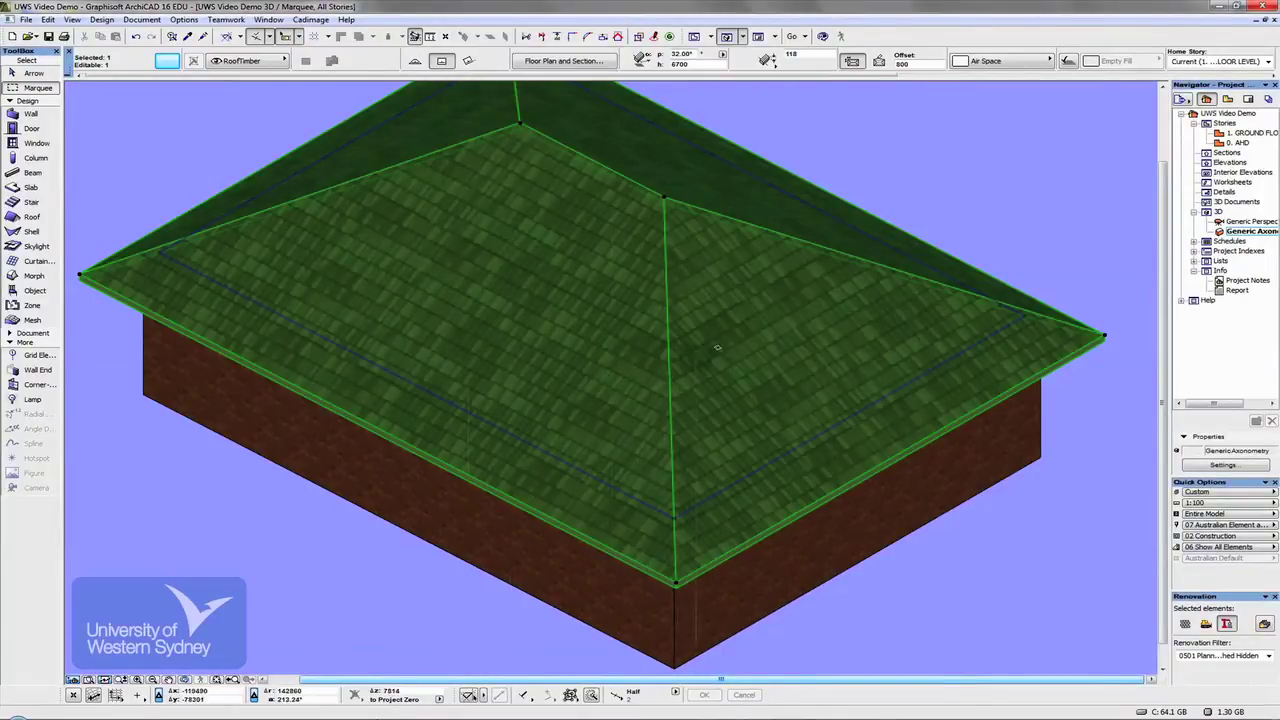
Deselect the roof and switch back to the ground floor plan.
click(965, 170)
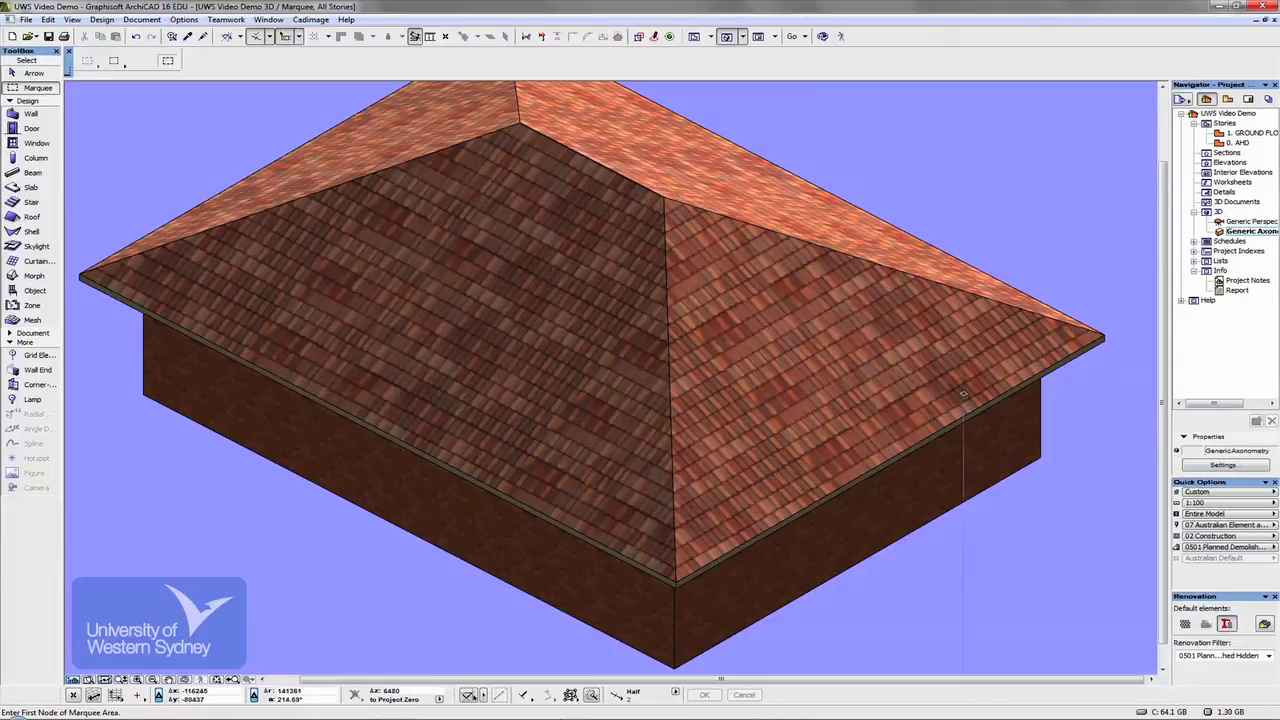
key(F2)
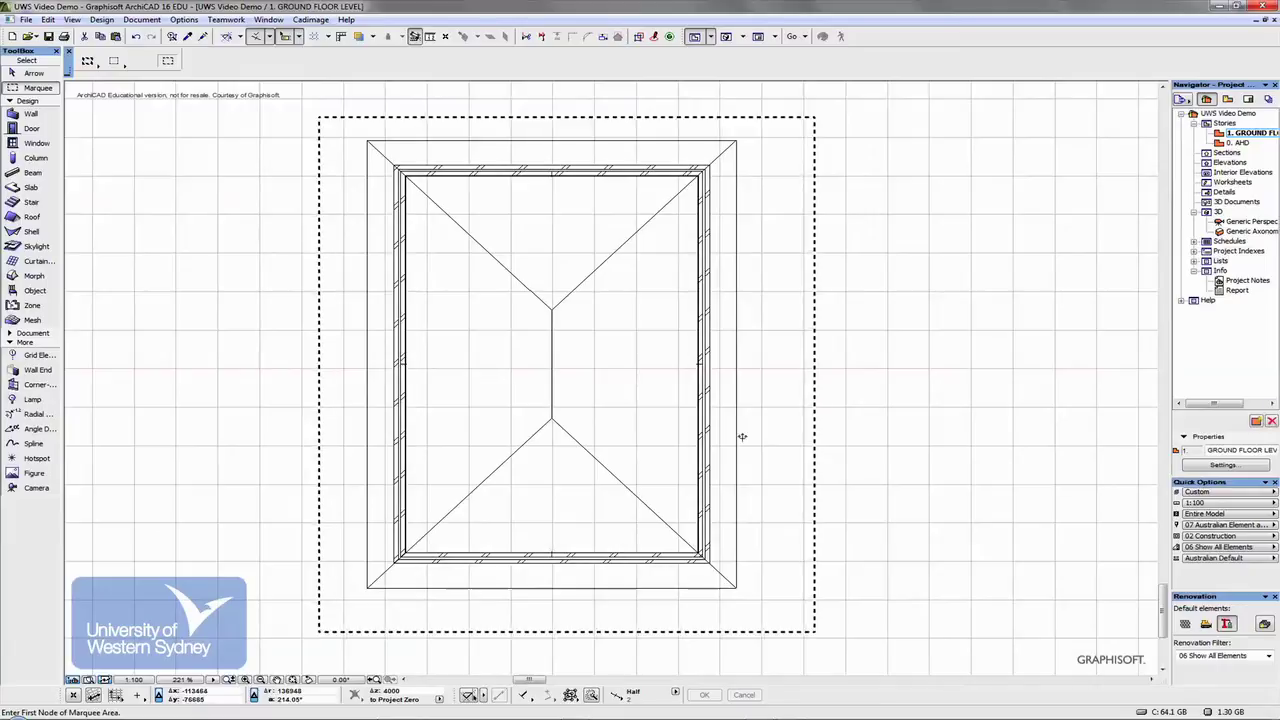
Offset the roof outline at its top-right corner by 200 to widen the overhang.
click(736, 434)
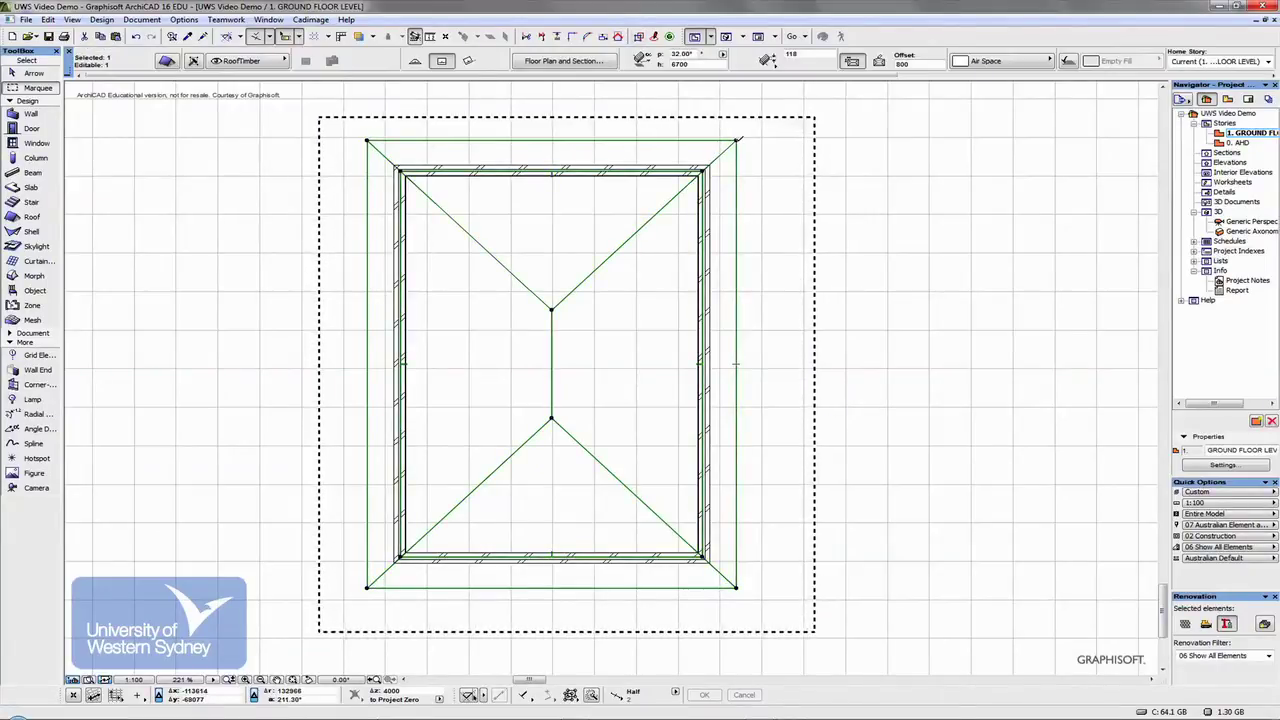
click(736, 141)
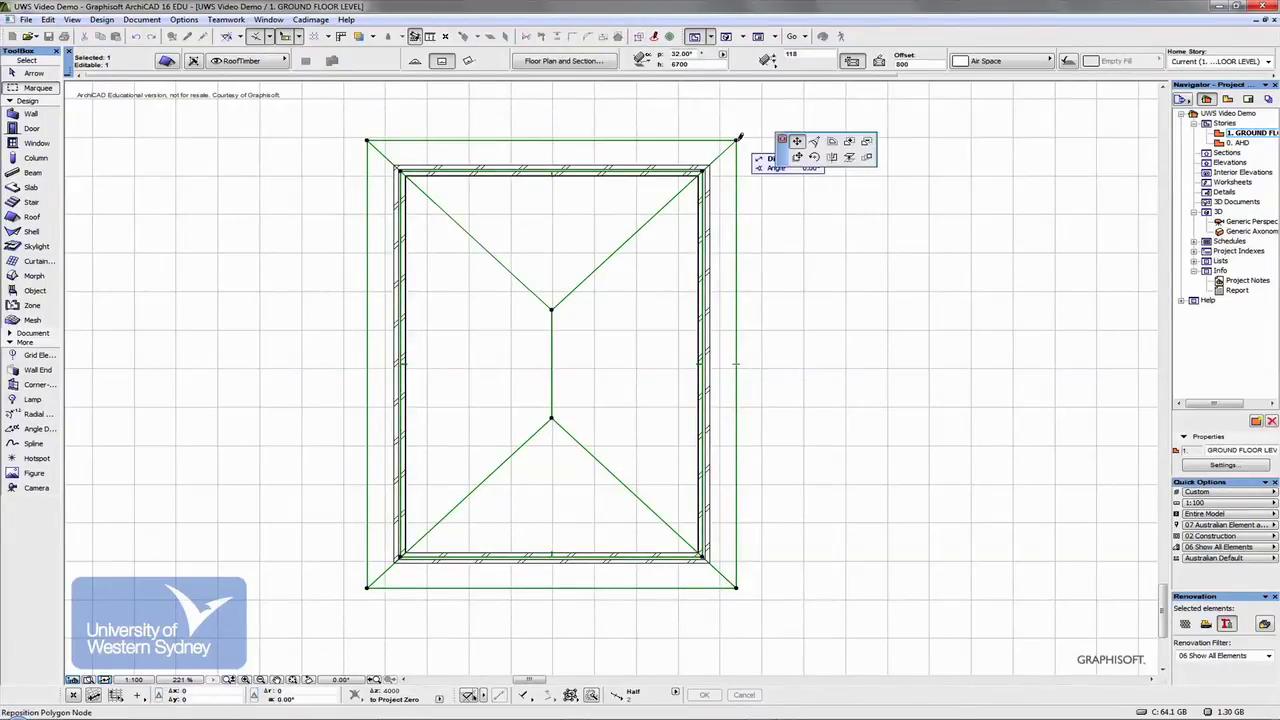
click(831, 143)
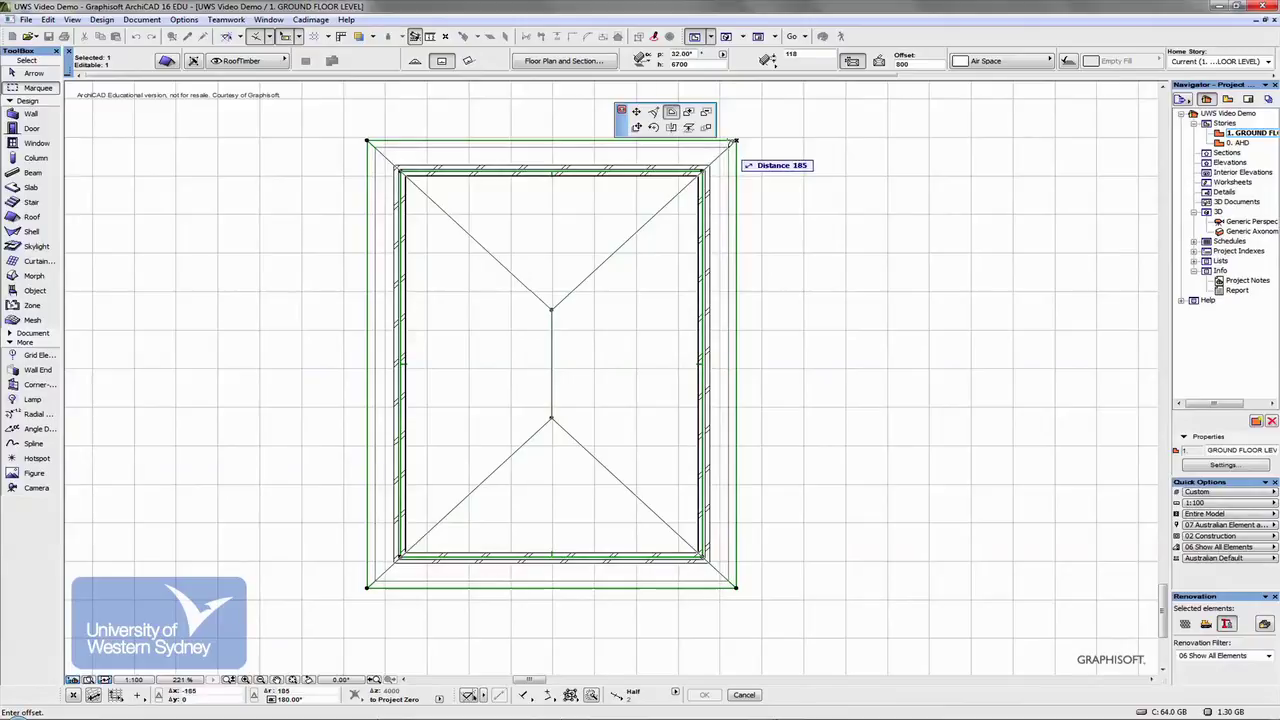
click(737, 140)
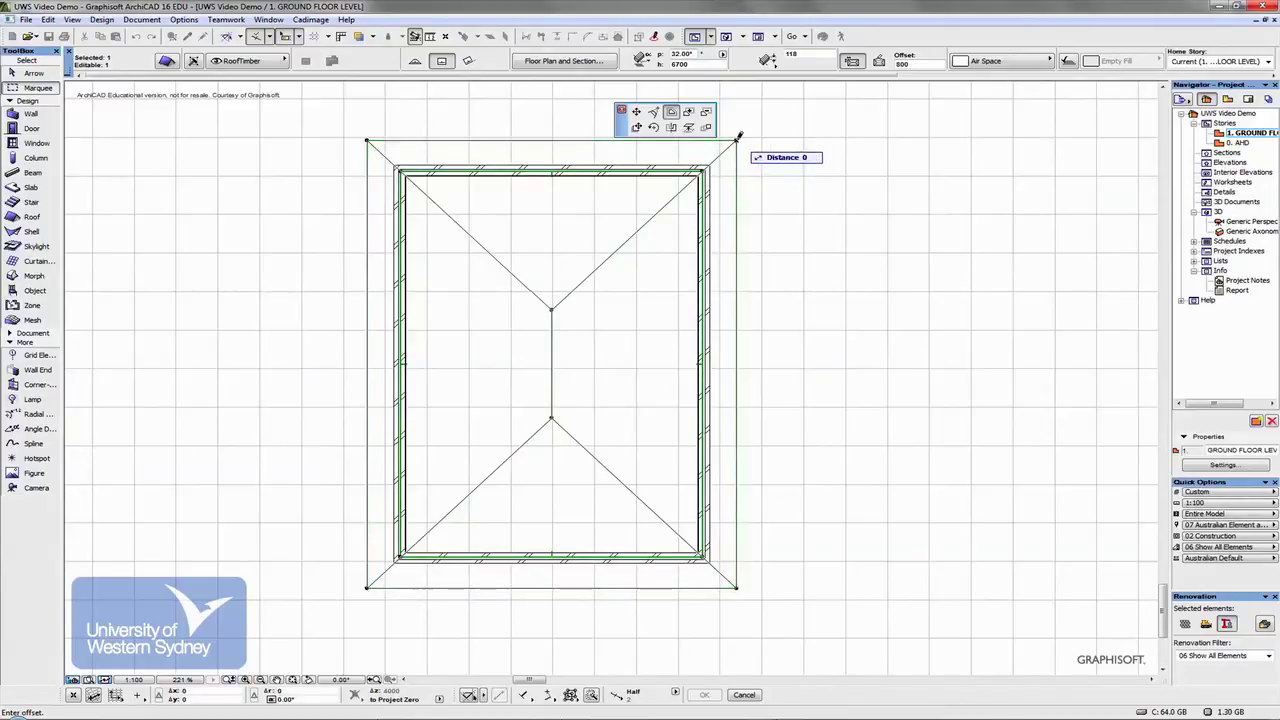
key(Tab)
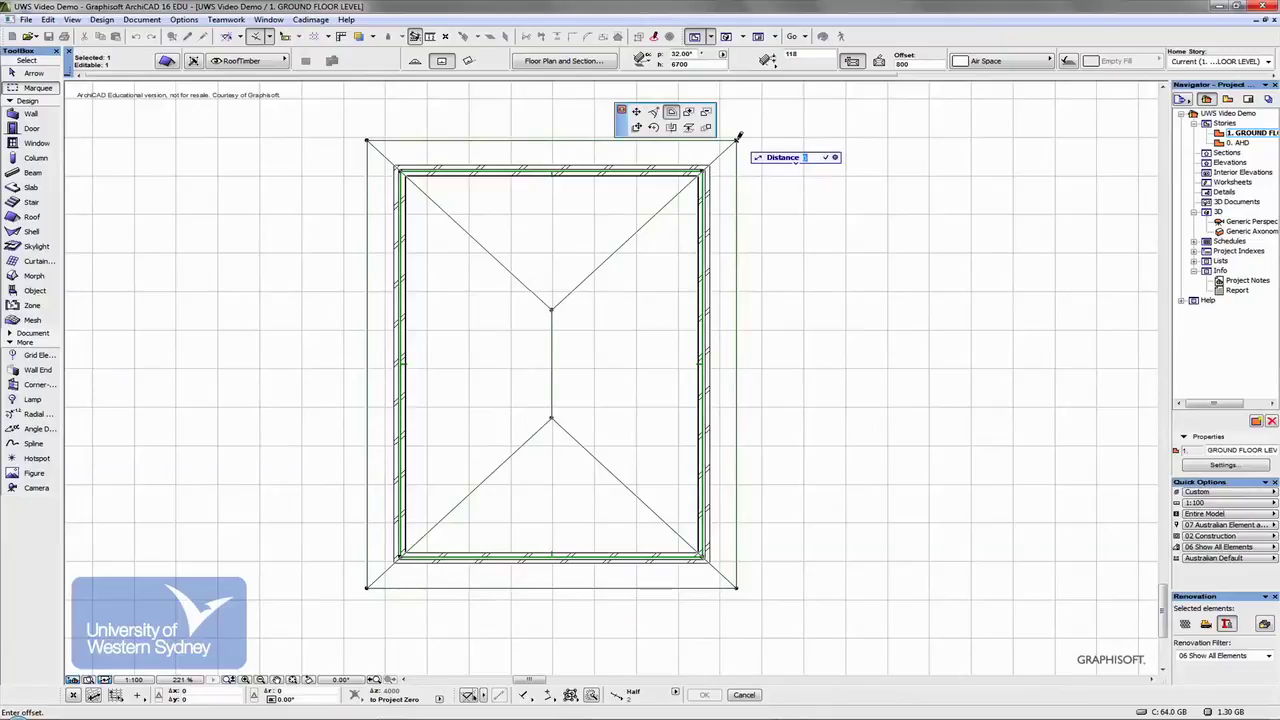
key(Return)
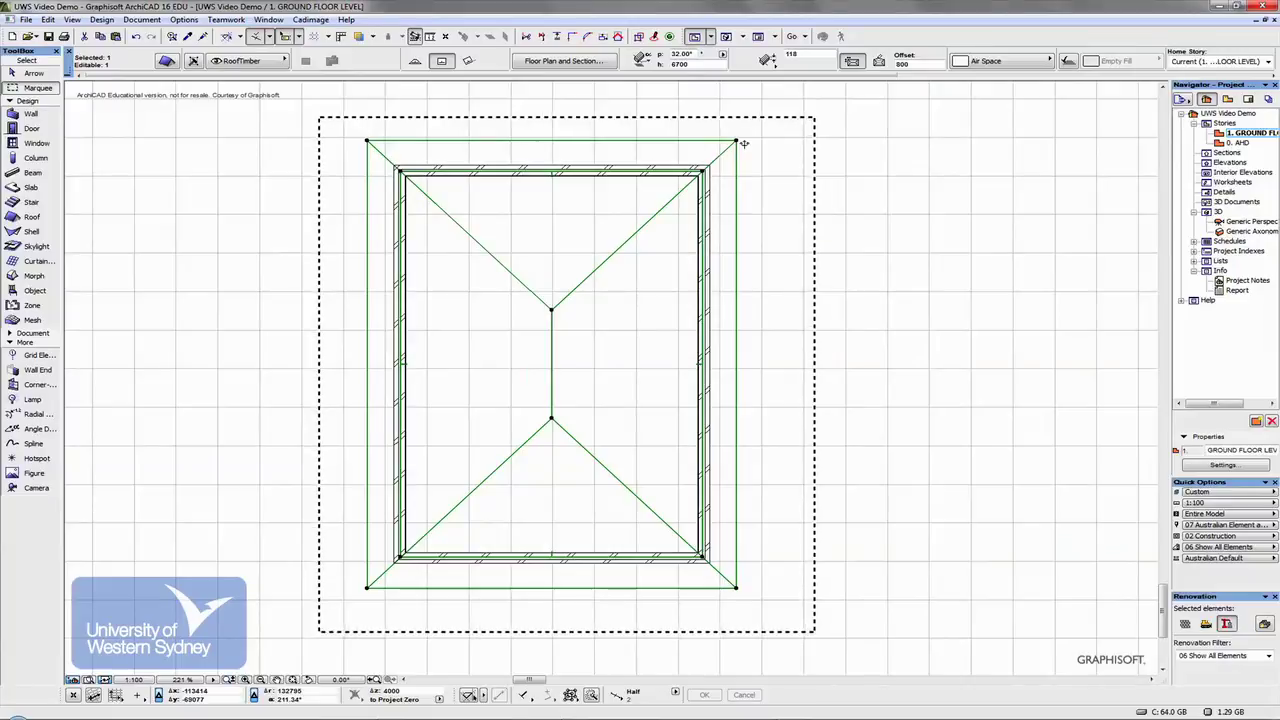
click(738, 140)
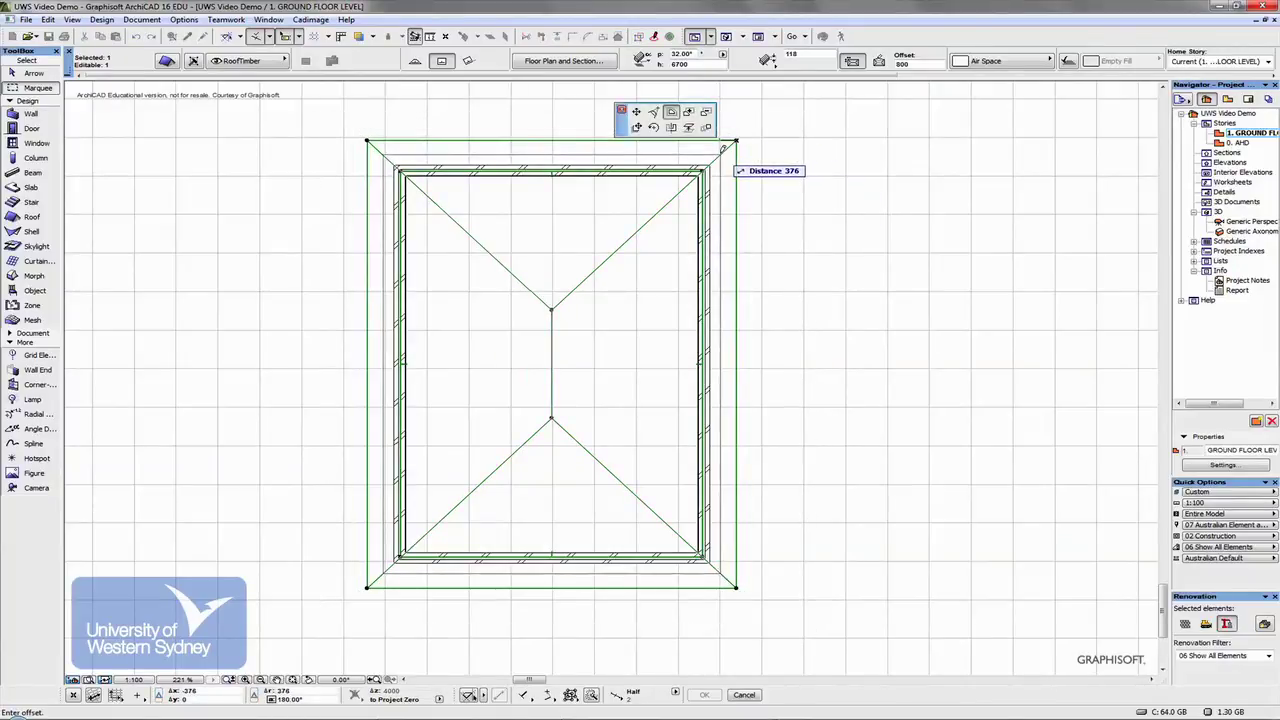
click(728, 146)
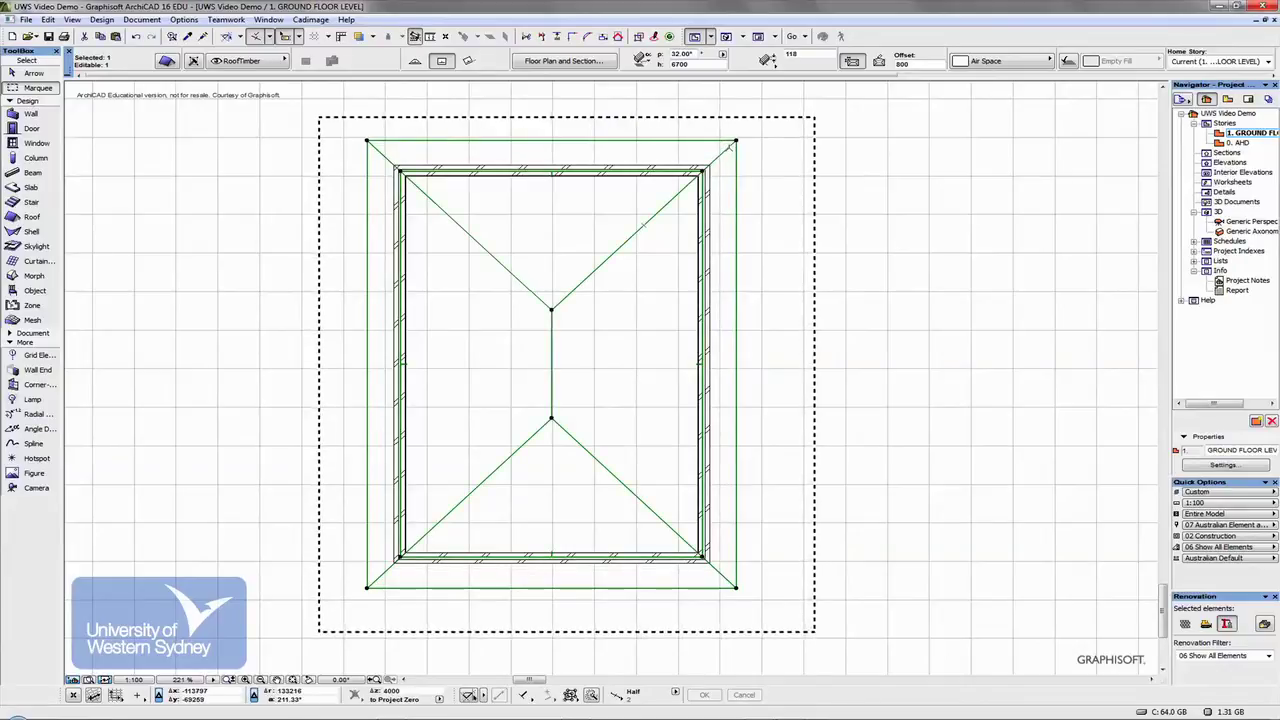
Stretch the ridge horizontally to the top eave, turning the top hip into a gable end.
click(551, 310)
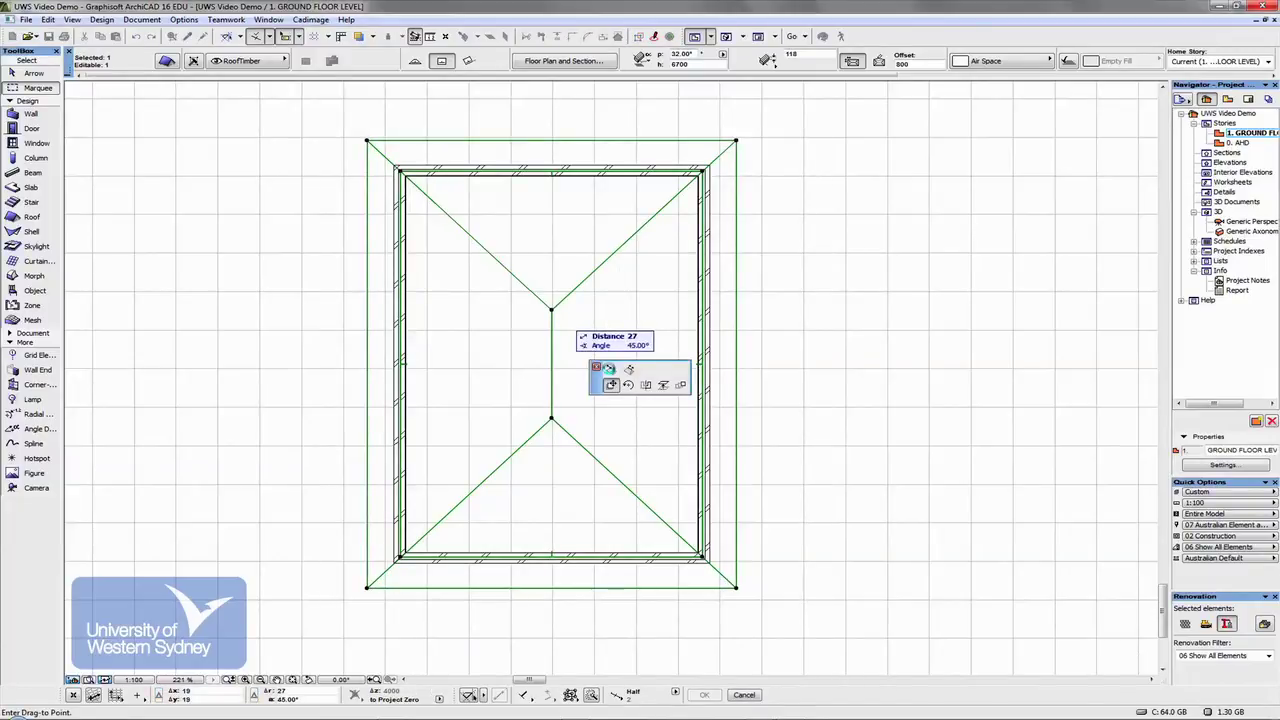
key(Escape)
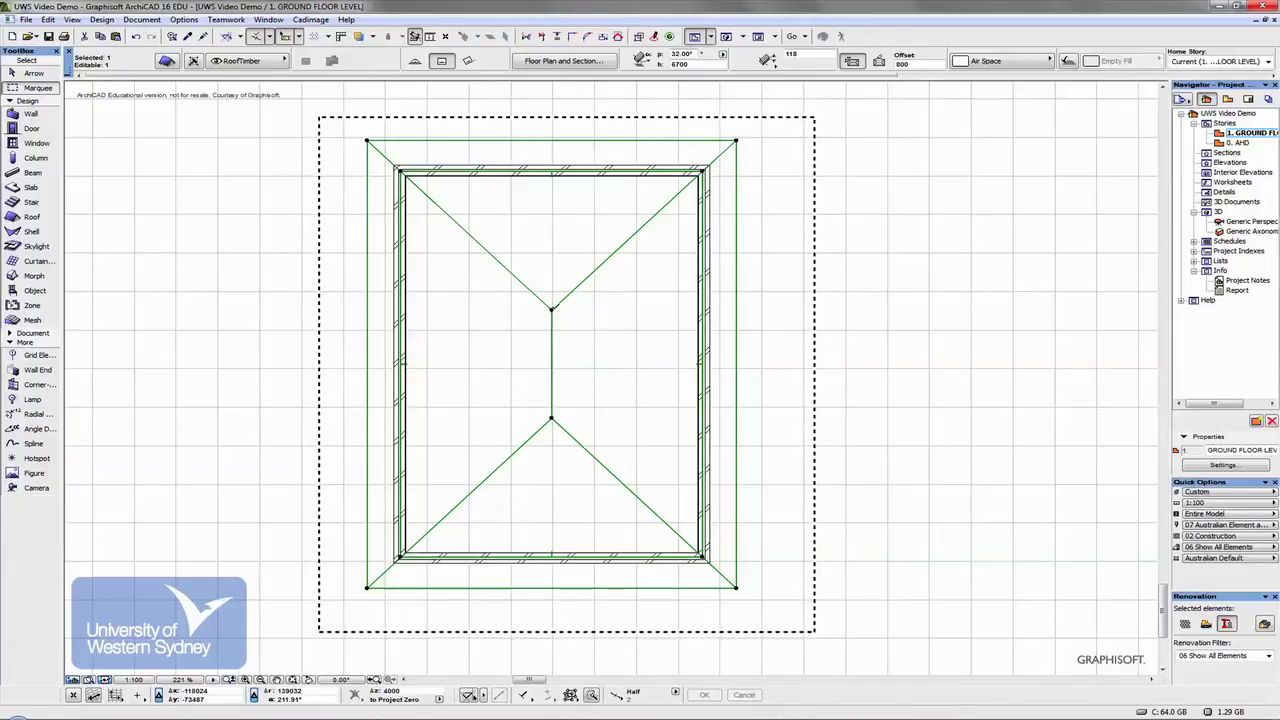
click(551, 310)
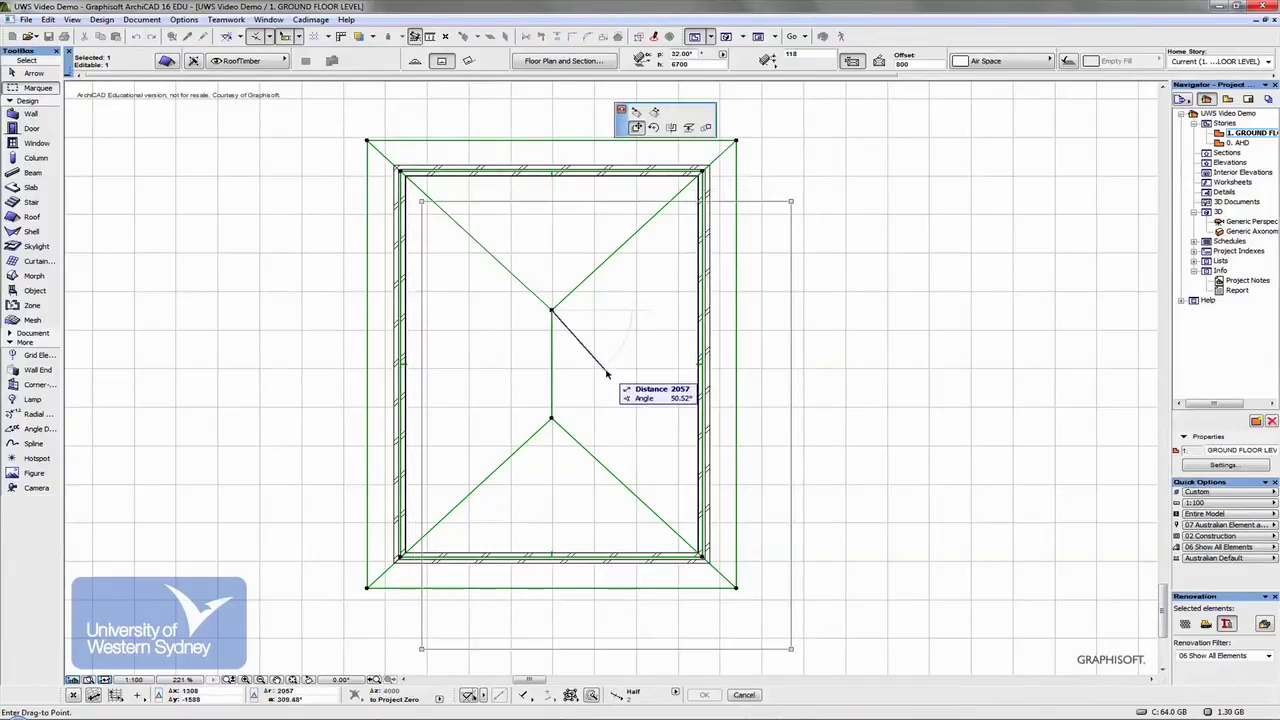
click(638, 113)
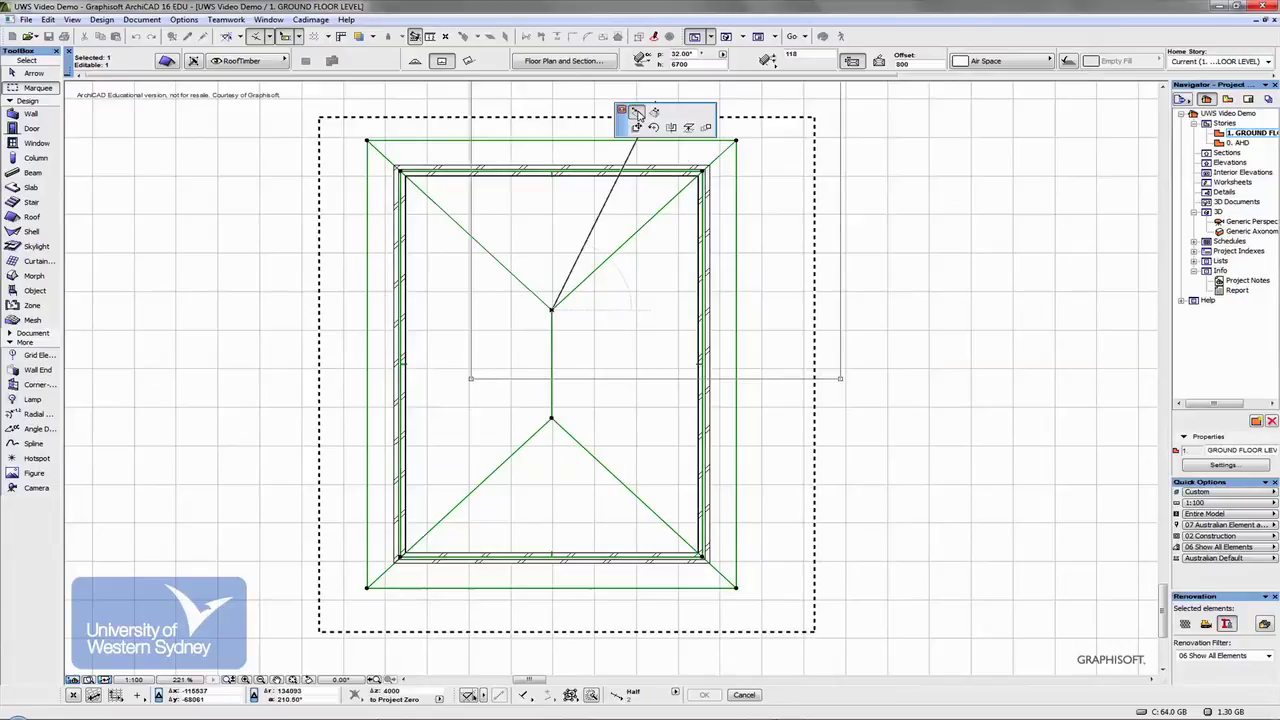
click(553, 172)
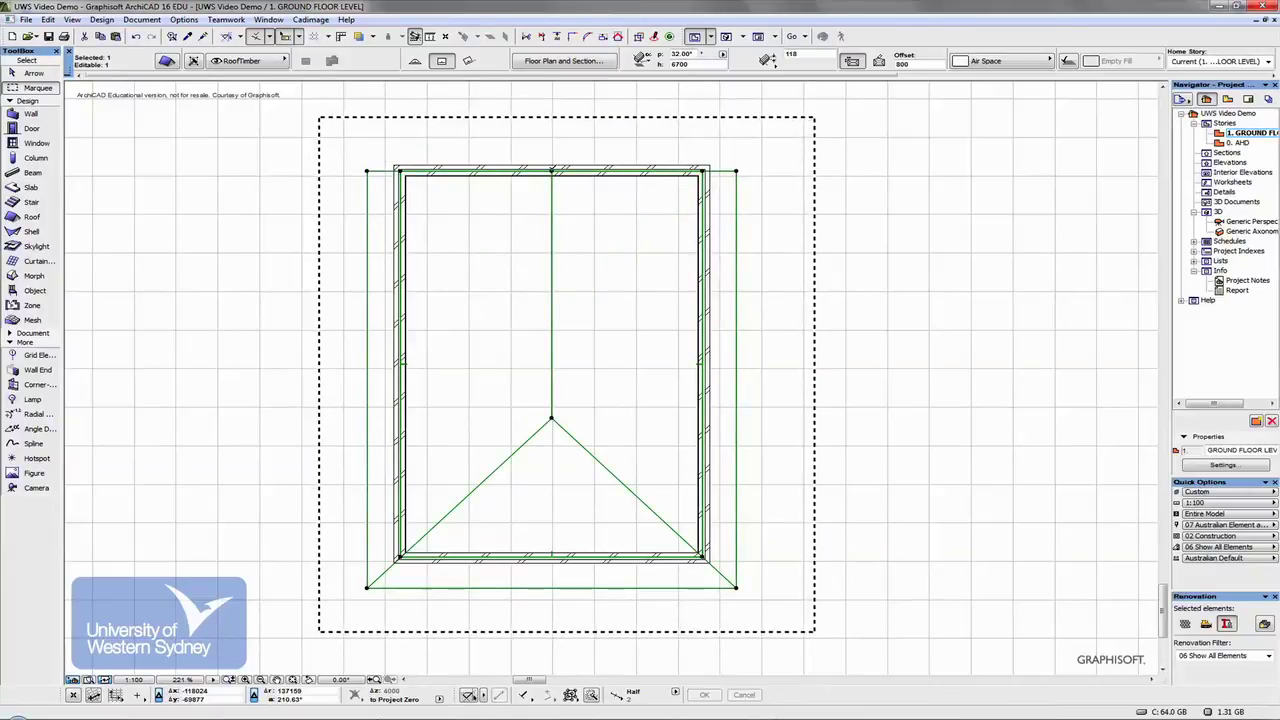
Deselect the roof and orbit the 3D view to show the new open gable end.
key(Escape)
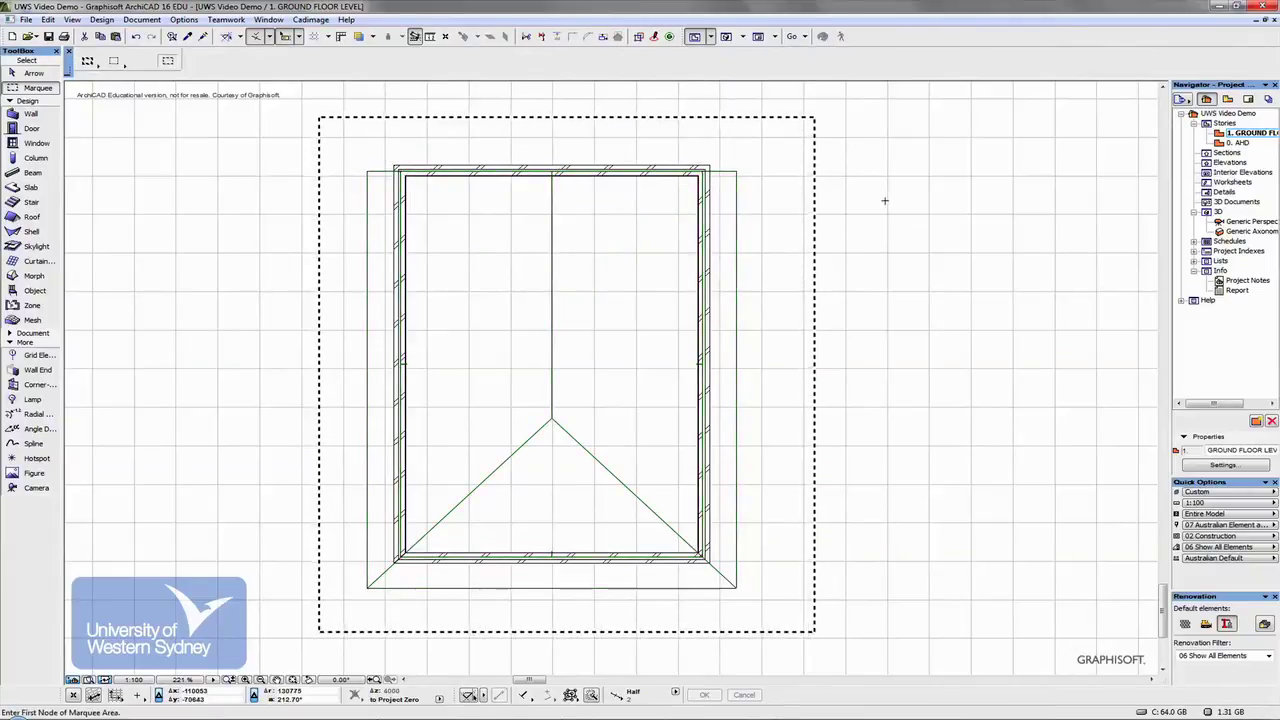
key(F5)
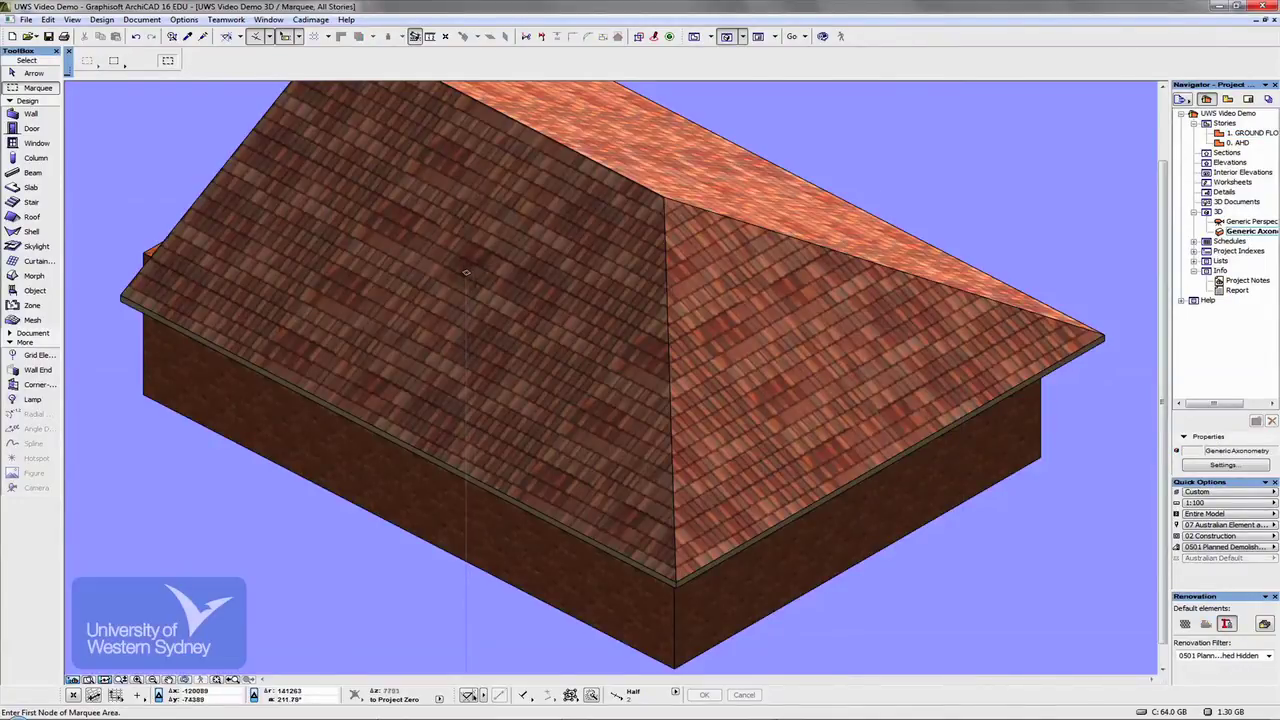
shift+middle_drag(466, 272, 956, 257)
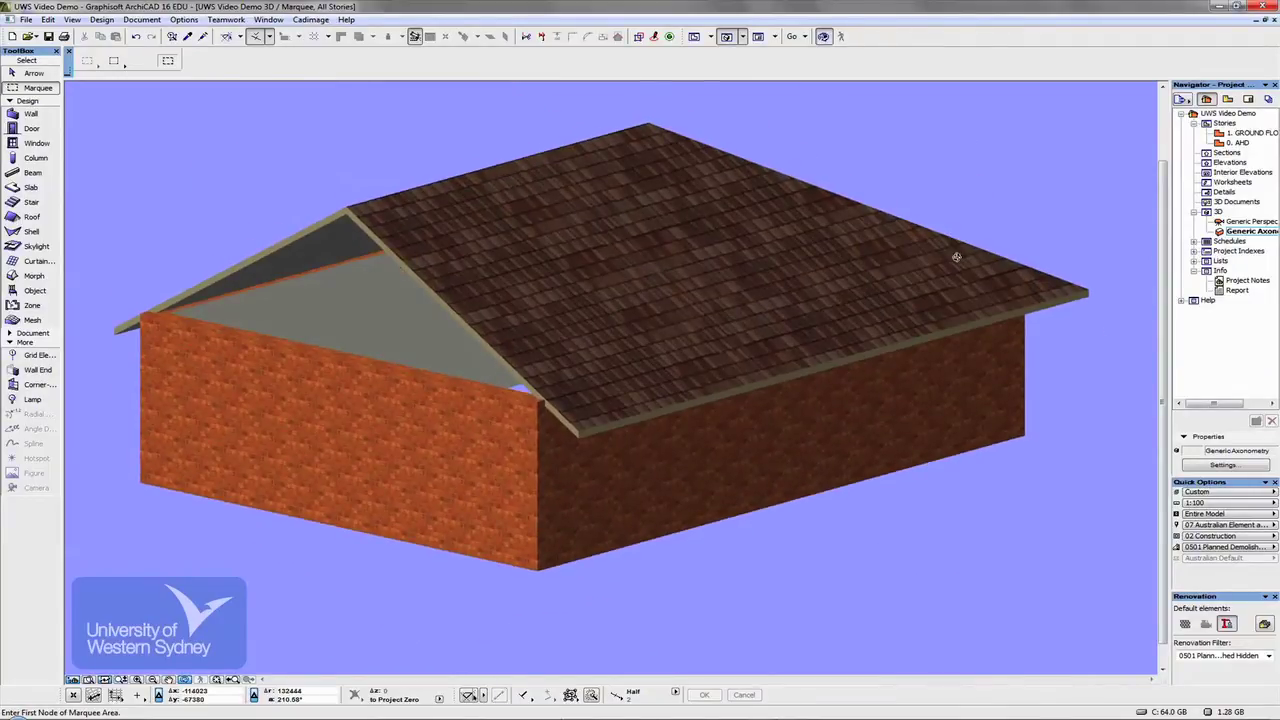
Offset the roof's gable edge outward by 390.
shift+click(482, 277)
shift+click(449, 305)
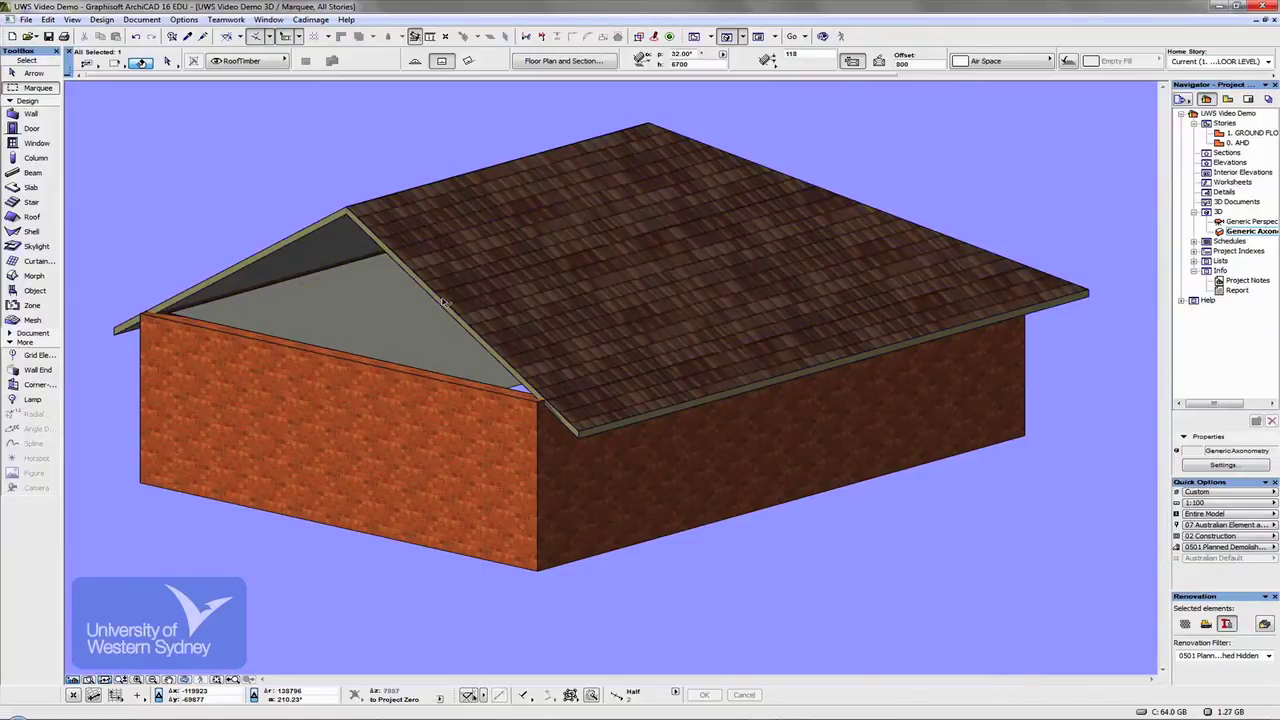
click(441, 298)
click(441, 298)
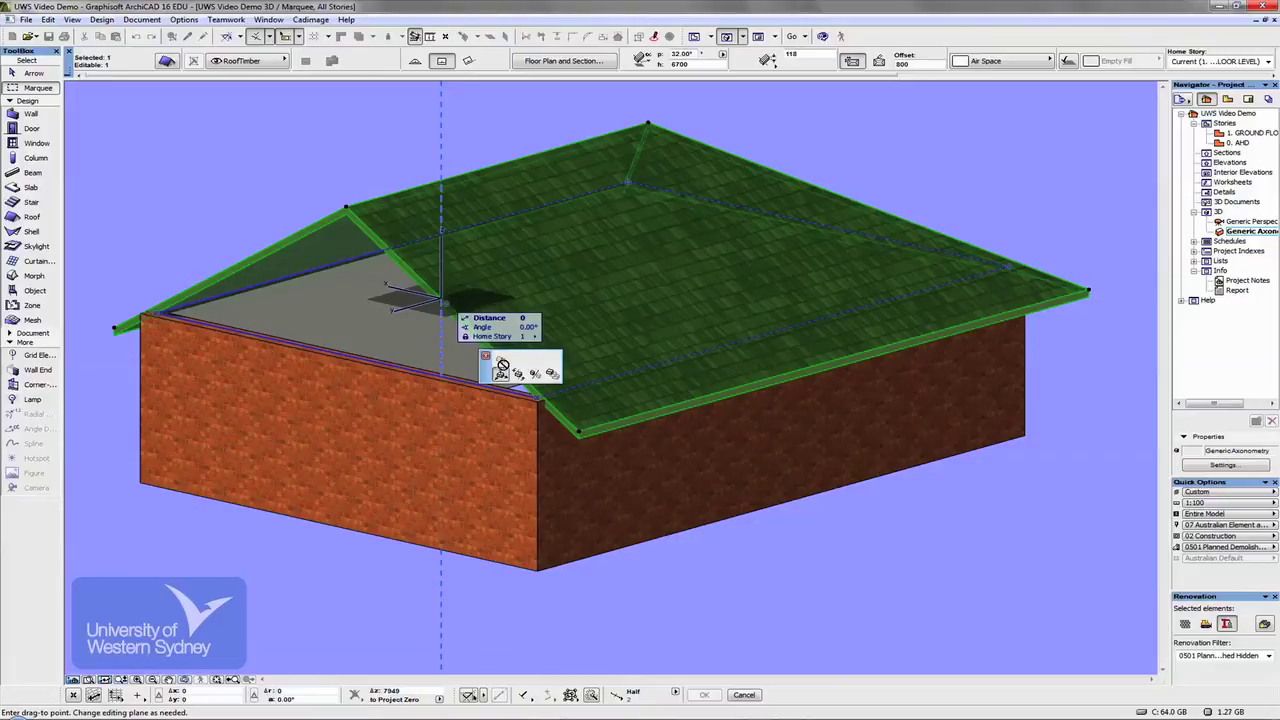
click(636, 116)
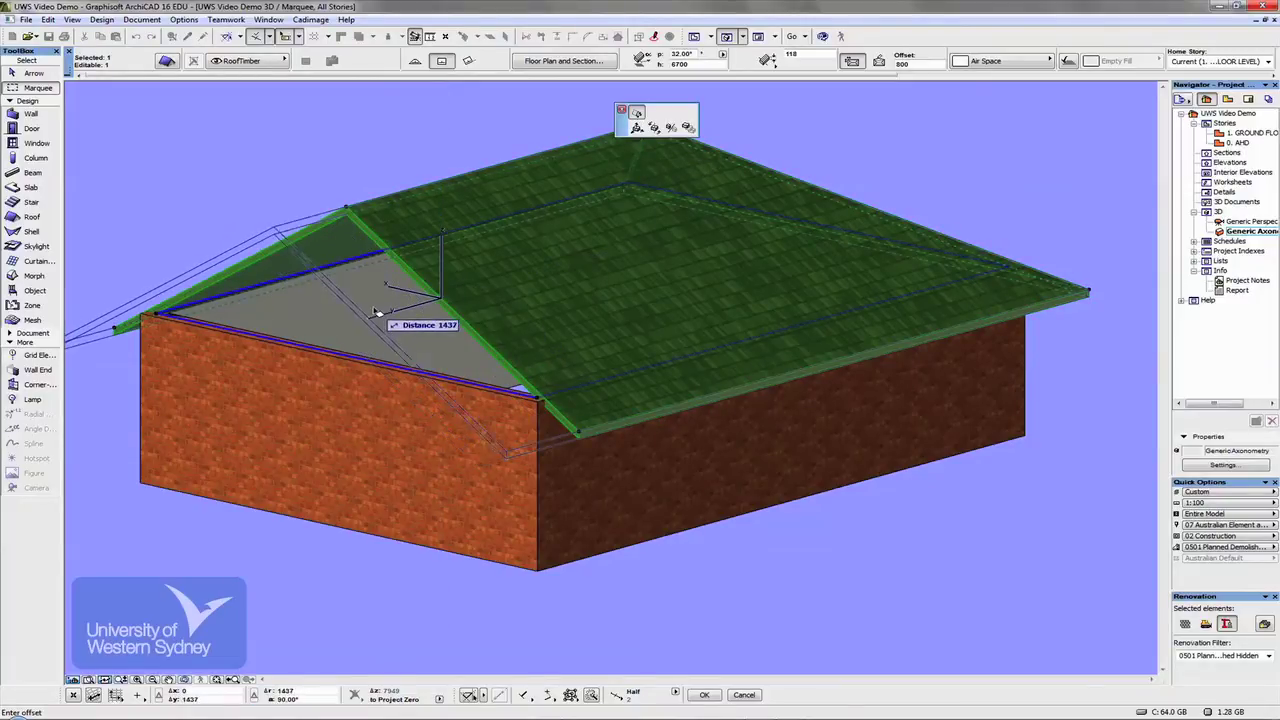
key(Tab)
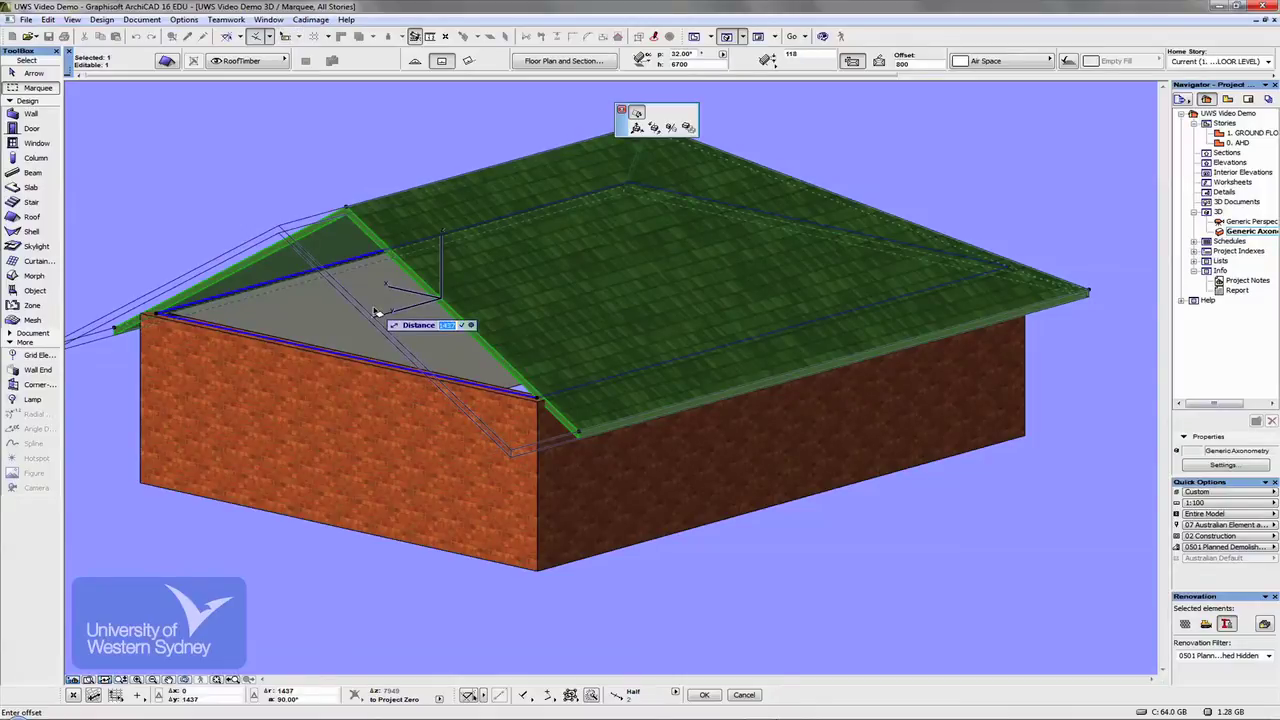
click(425, 310)
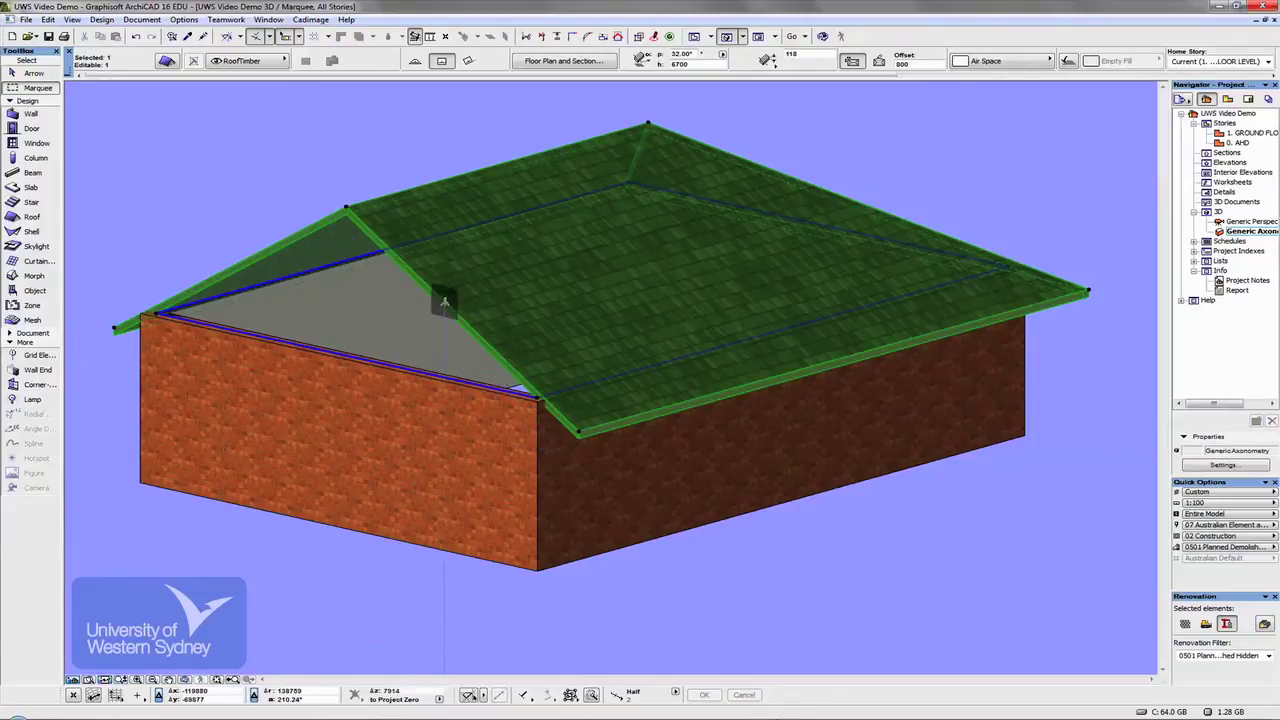
Offset the gable edge again so it reaches the wall corner.
click(444, 300)
click(424, 534)
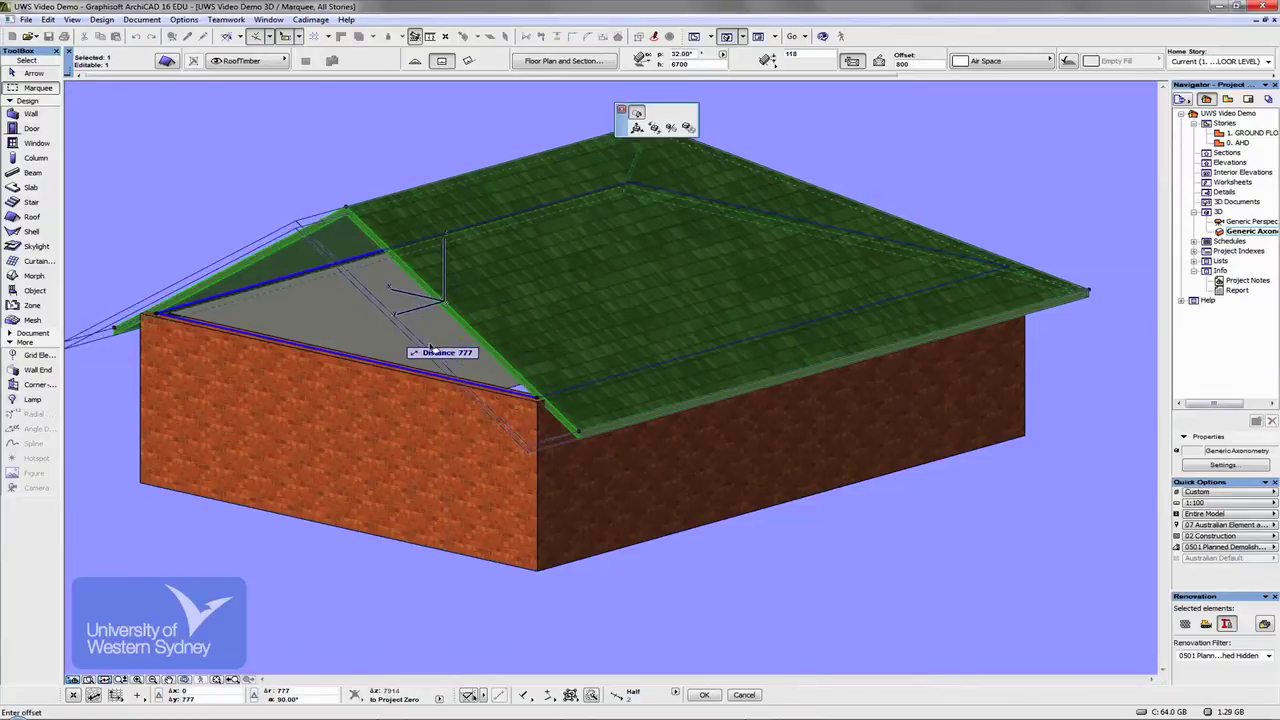
click(540, 403)
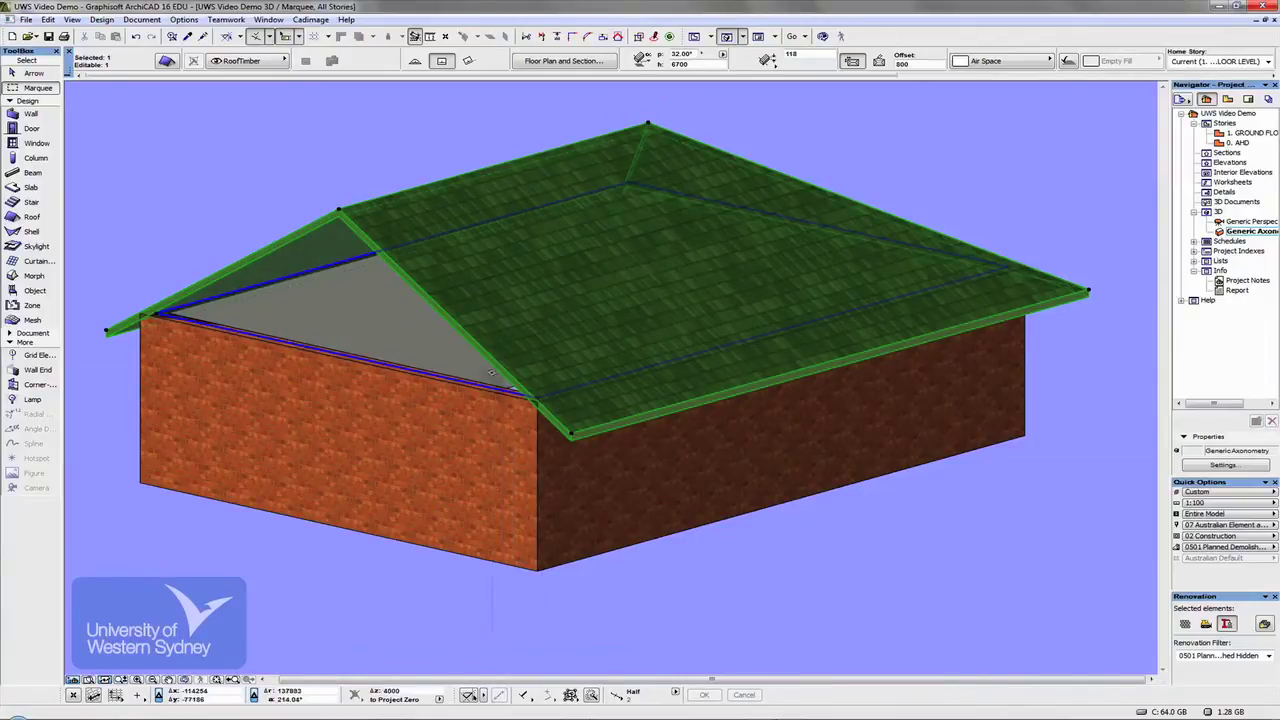
Push another roof eave edge outward by 450.
click(493, 368)
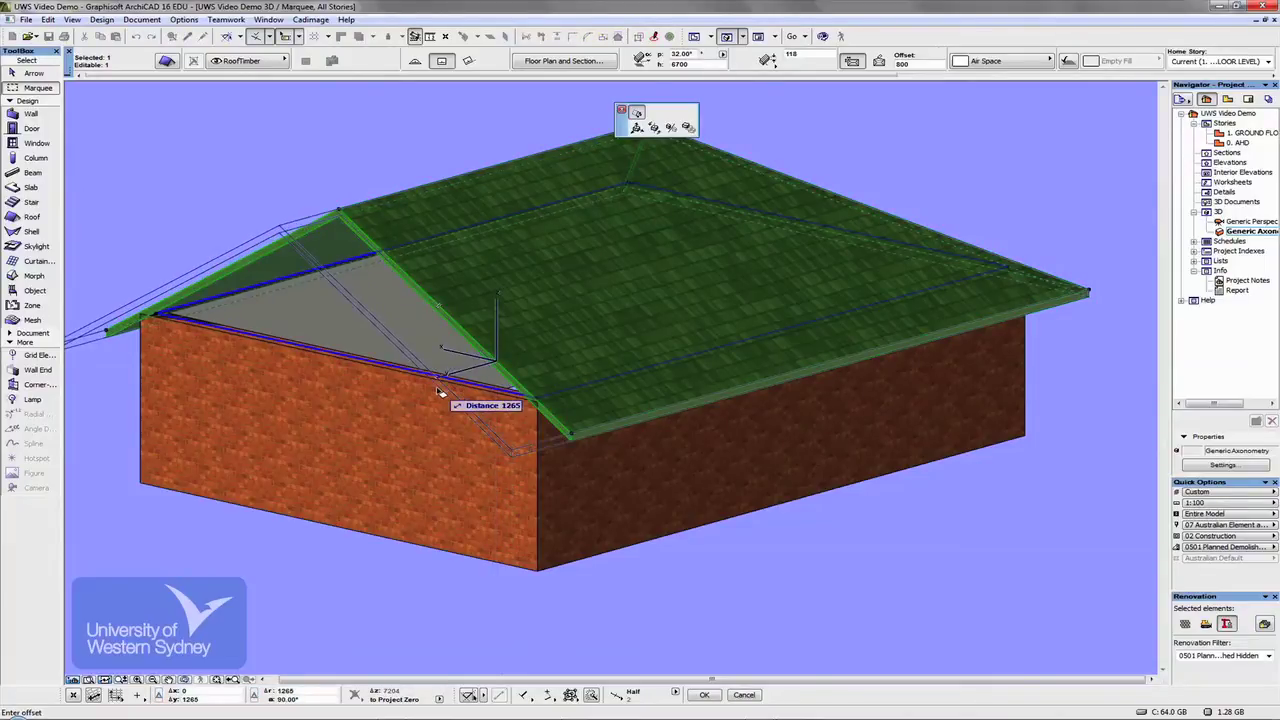
key(Tab)
text(4)
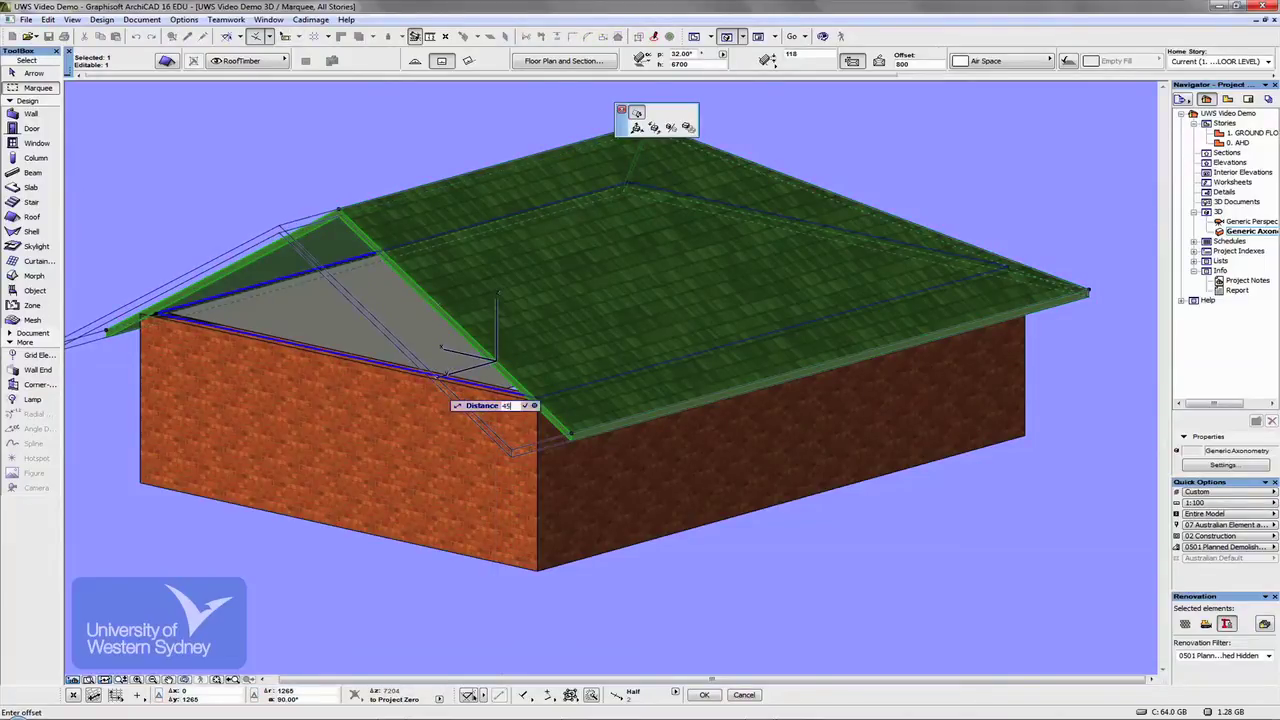
text(50)
key(Return)
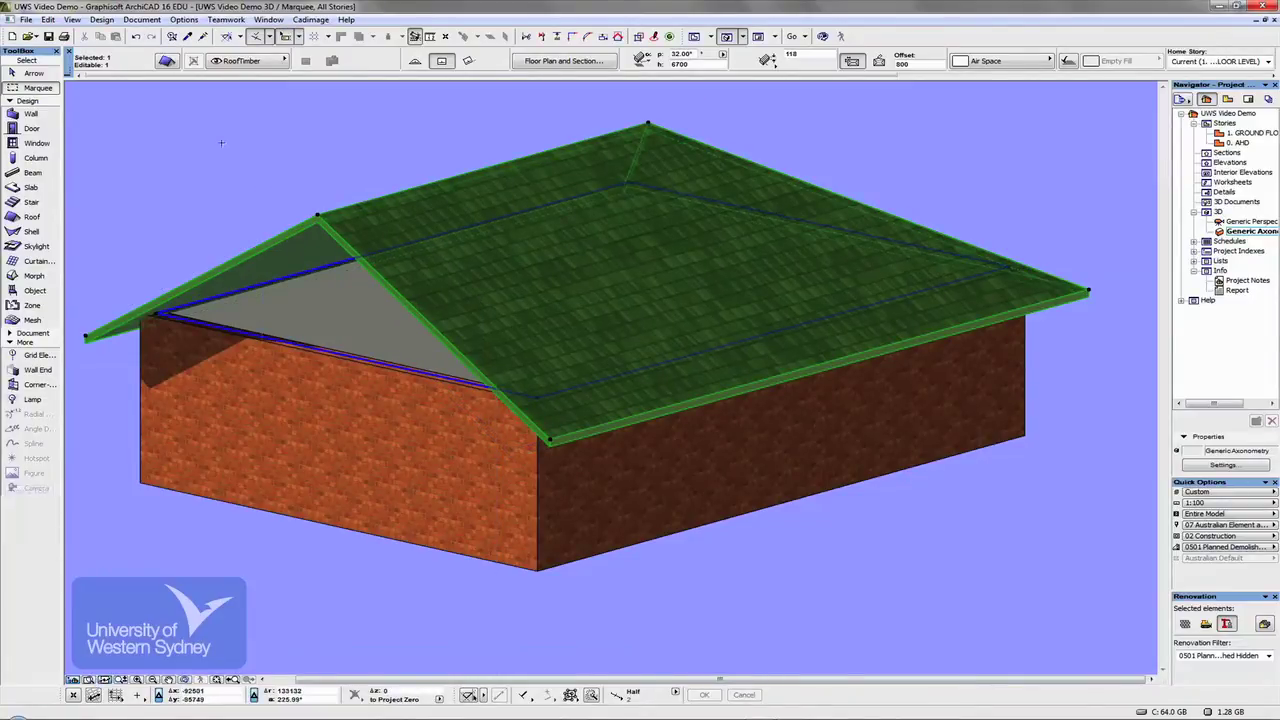
Orbit to the roof's remaining hipped end, try stretching its ridge apex, then cancel unchanged.
key(Escape)
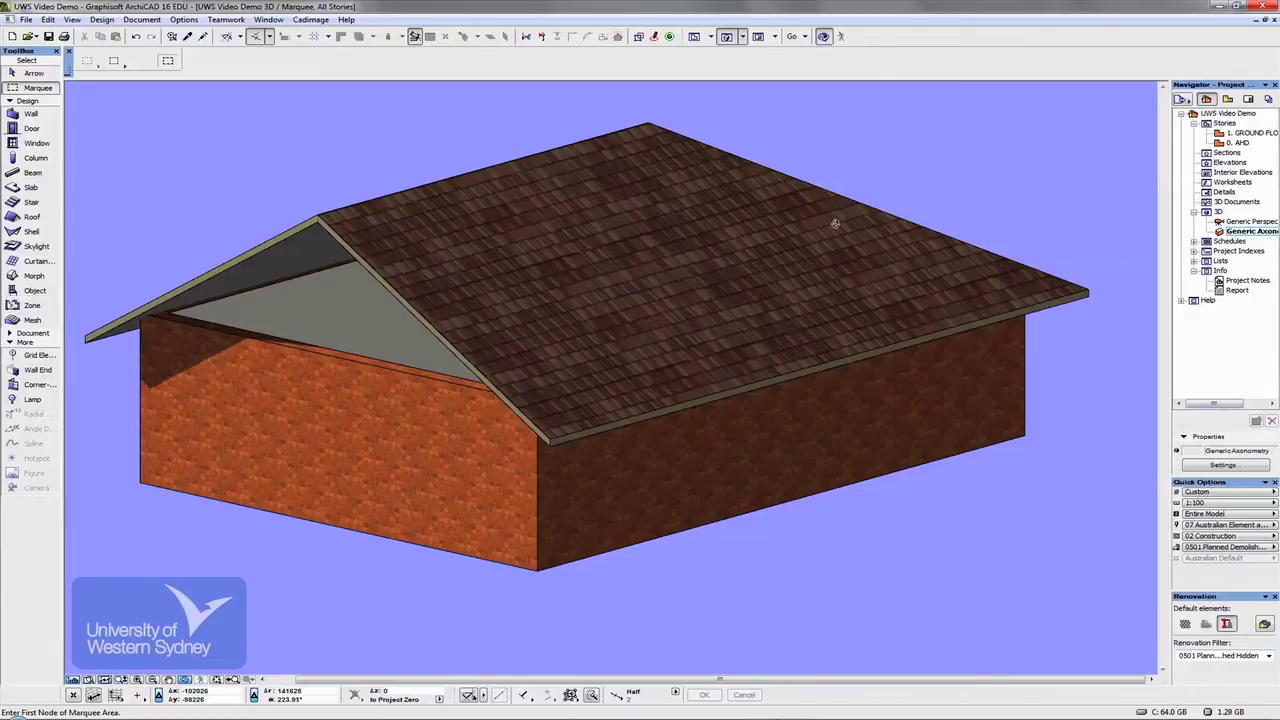
drag(835, 223, 338, 270)
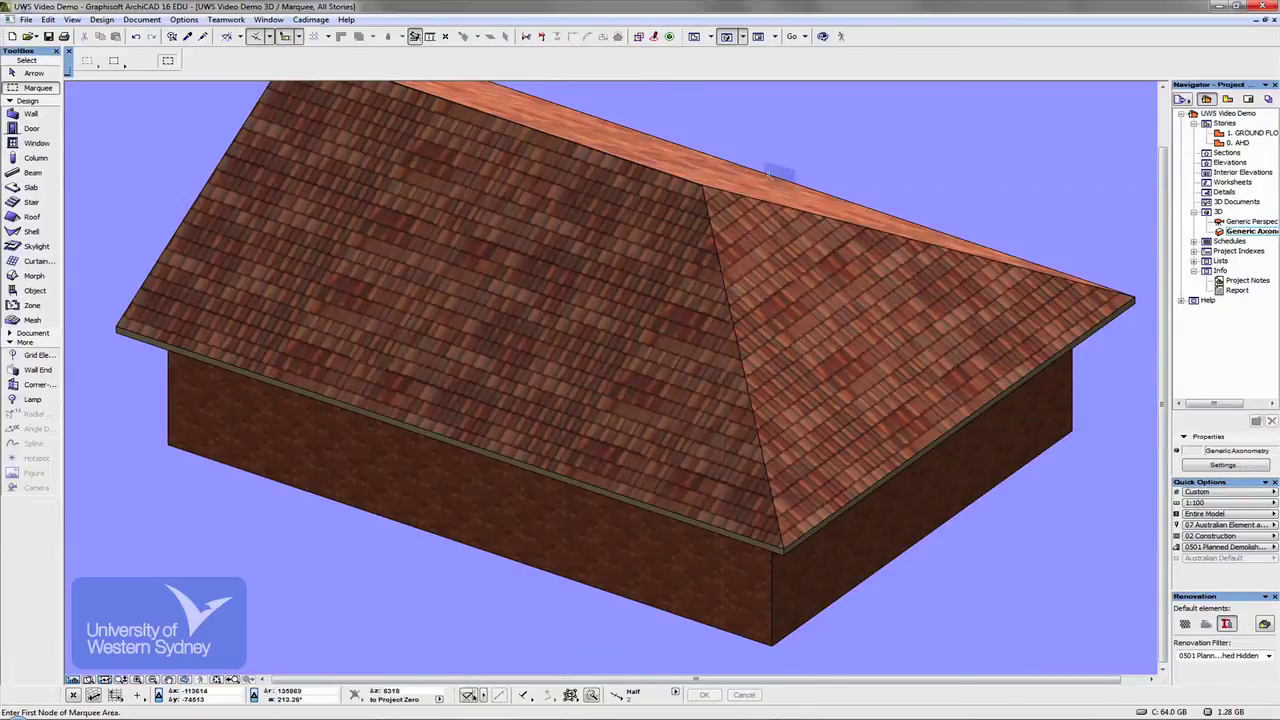
click(735, 251)
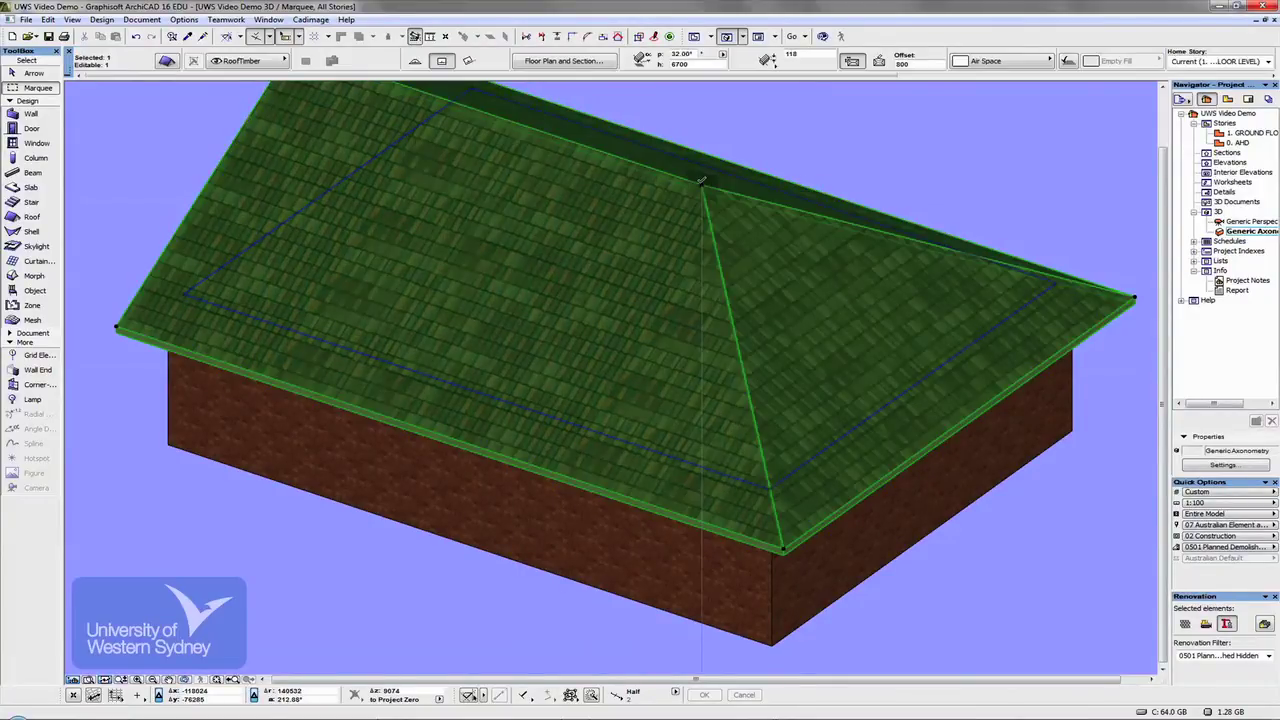
click(701, 181)
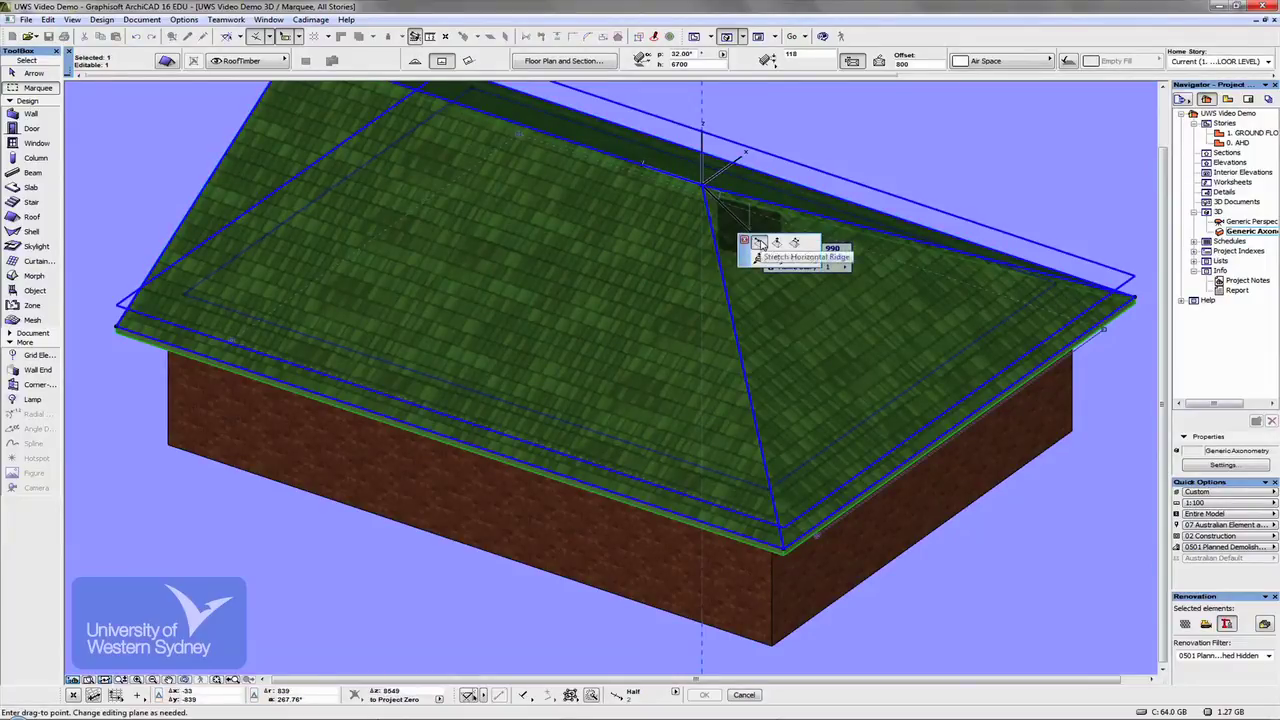
click(759, 243)
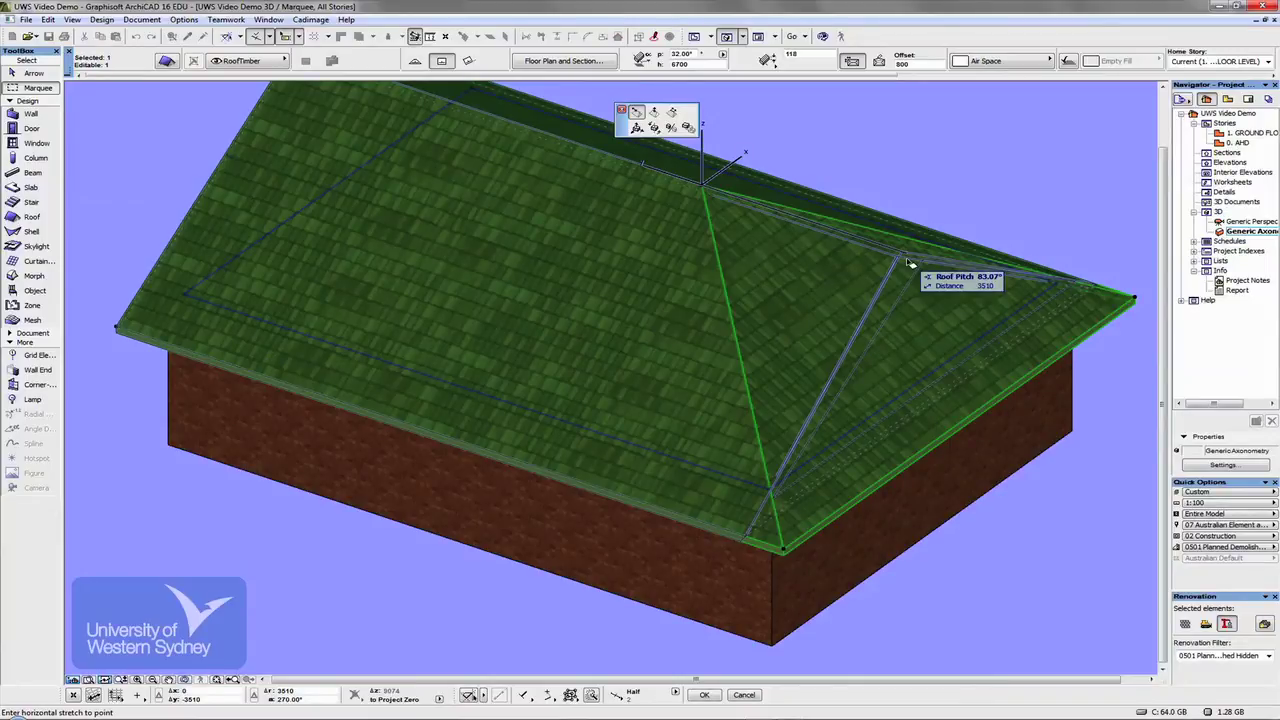
key(Escape)
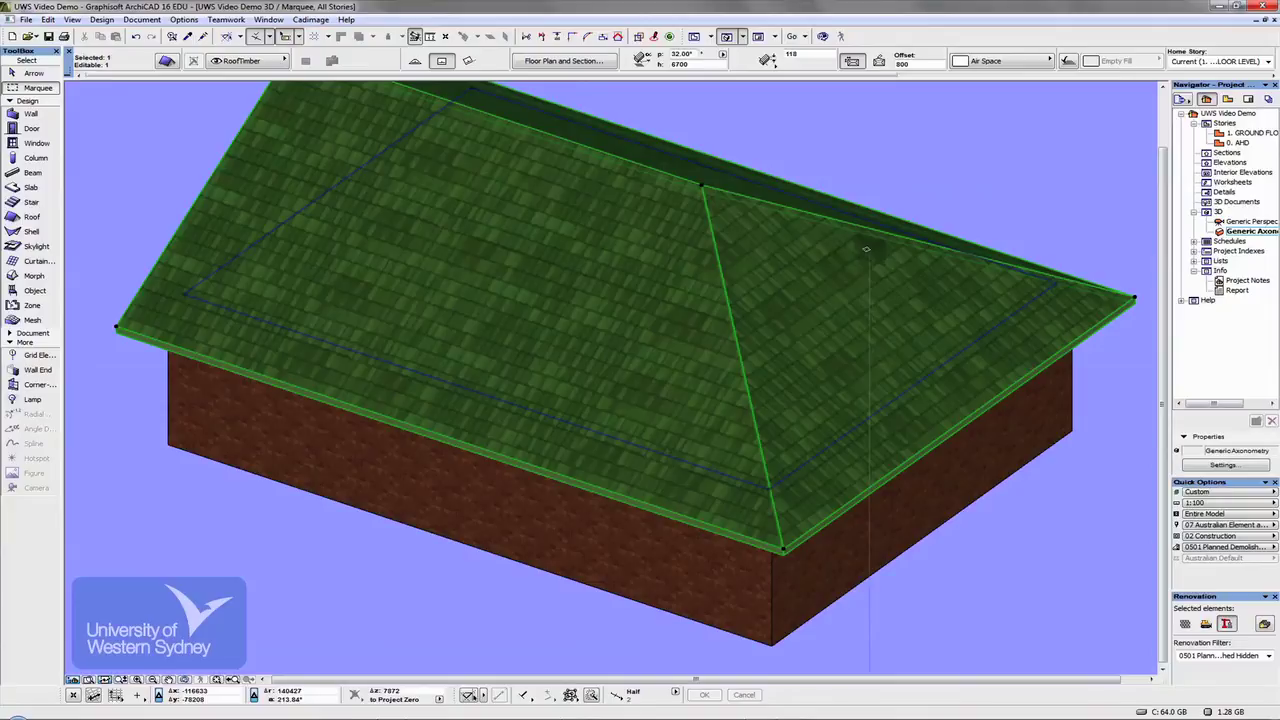
Drag the hipped end's ridge point to a new position on the roof.
click(670, 175)
click(747, 234)
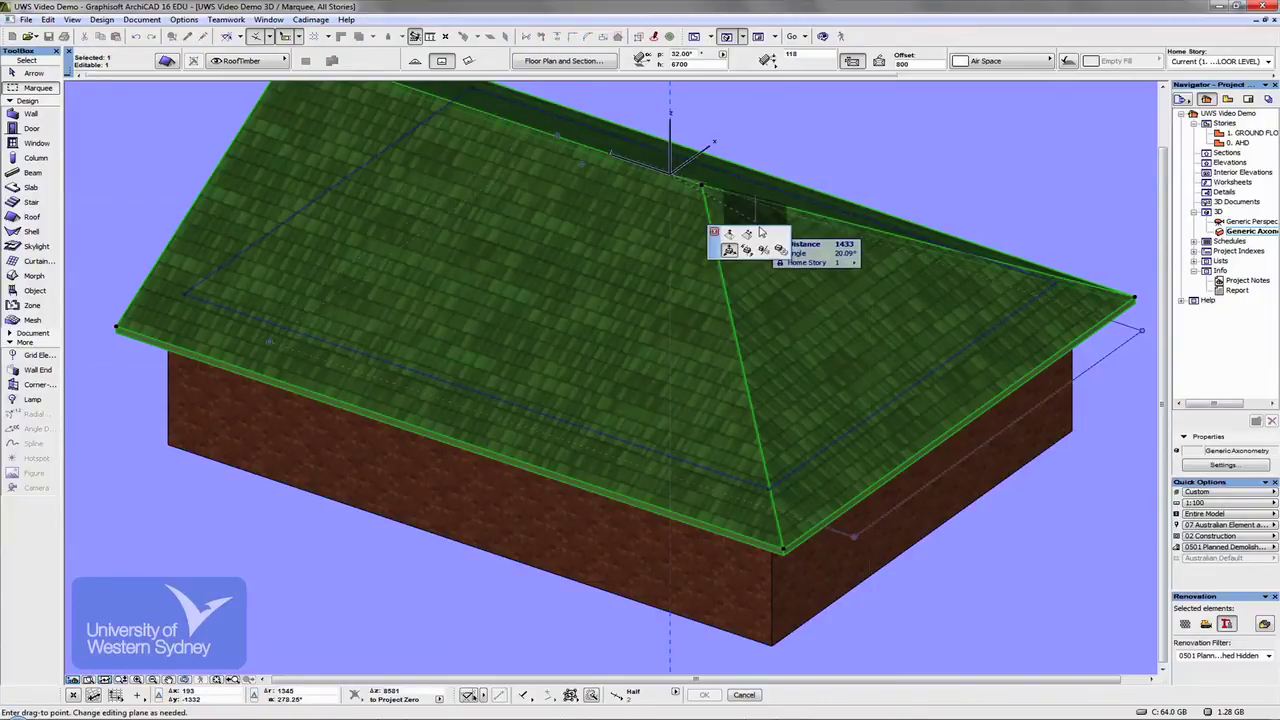
click(747, 234)
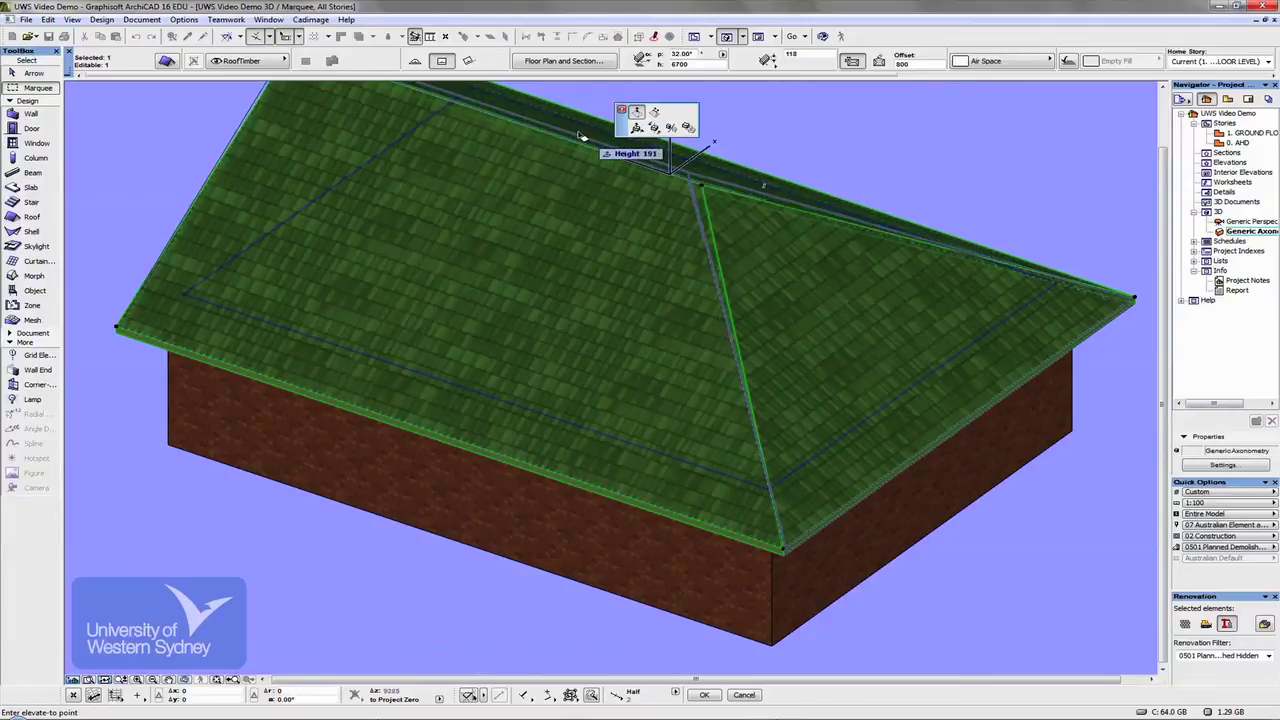
click(653, 112)
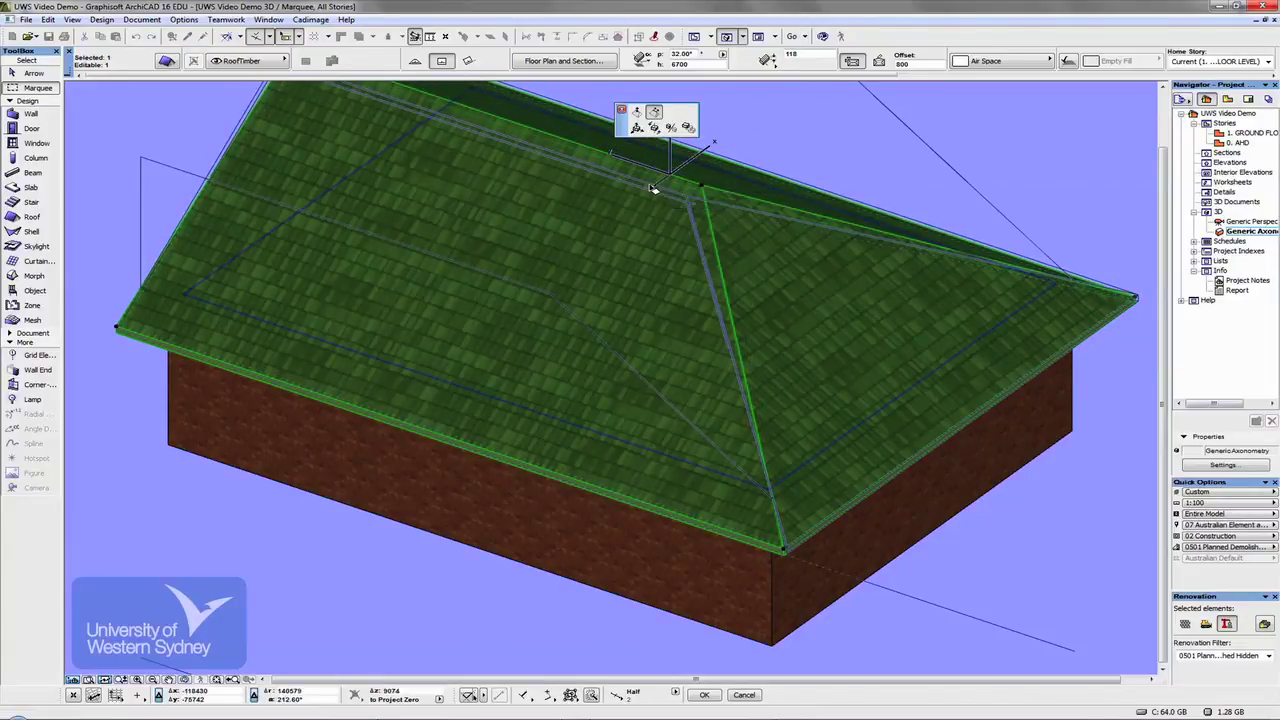
click(650, 188)
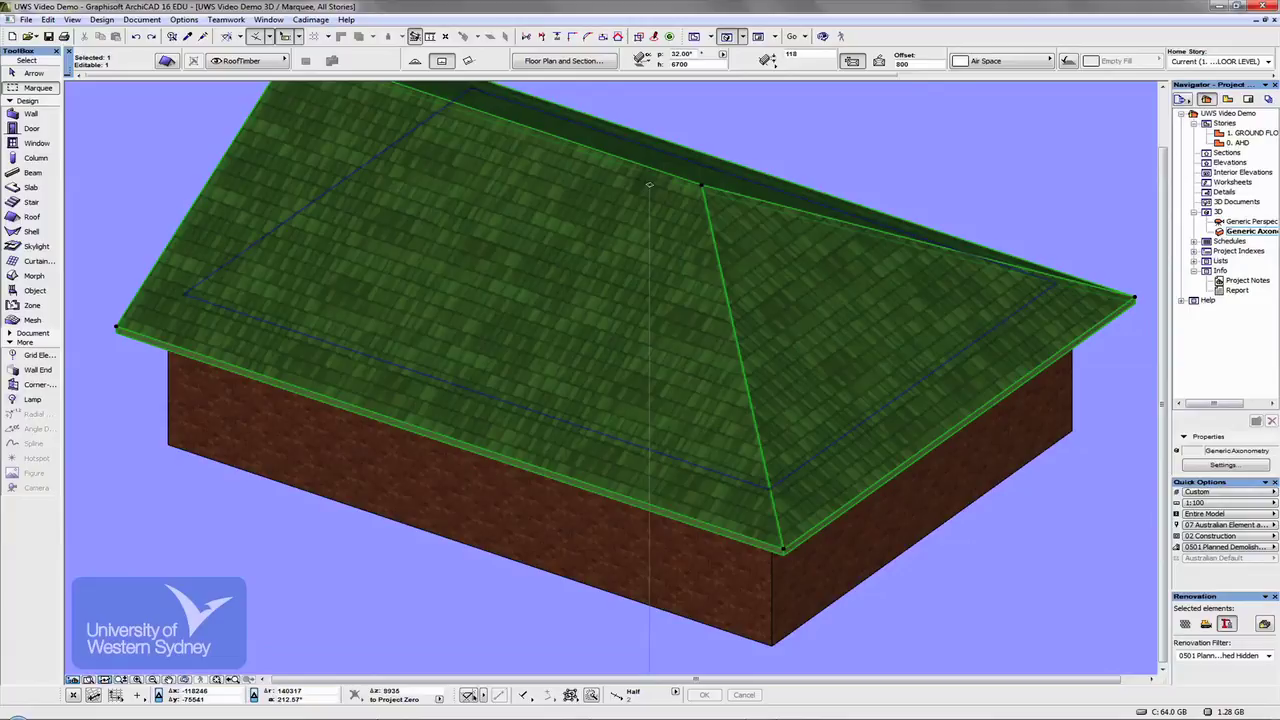
Deselect the roof to show the finished tiled roof in 3D.
key(Escape)
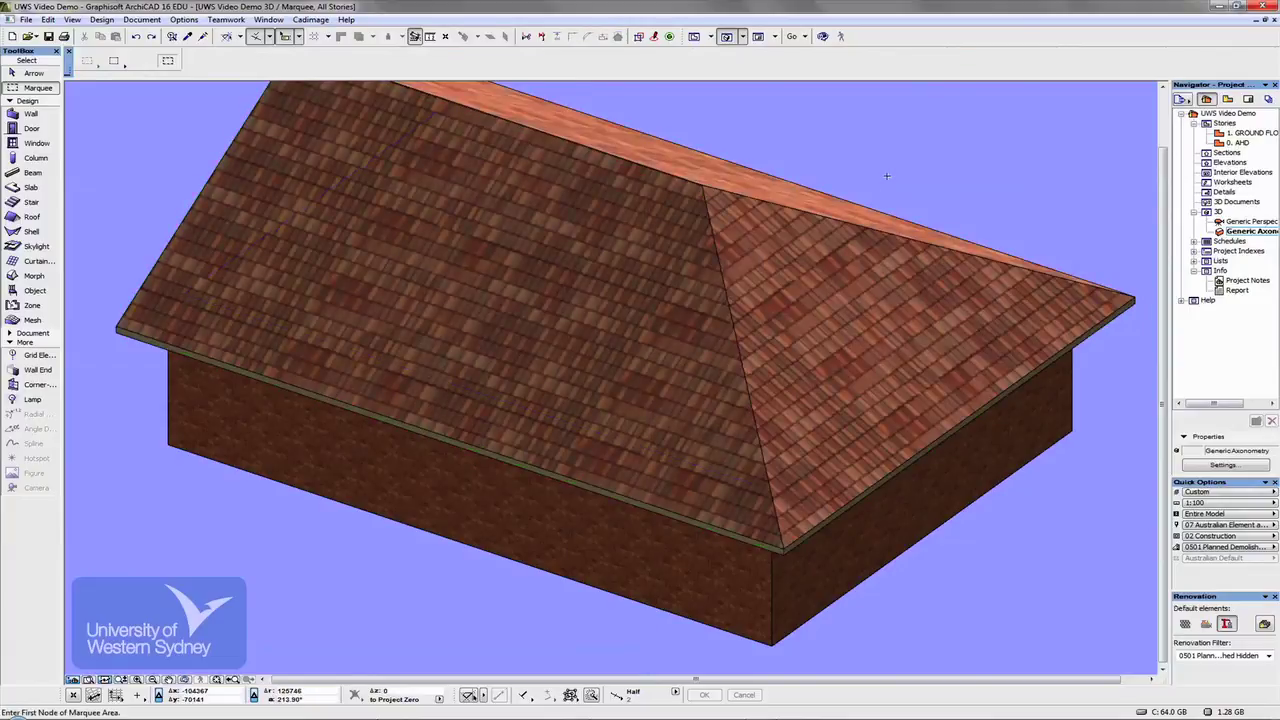